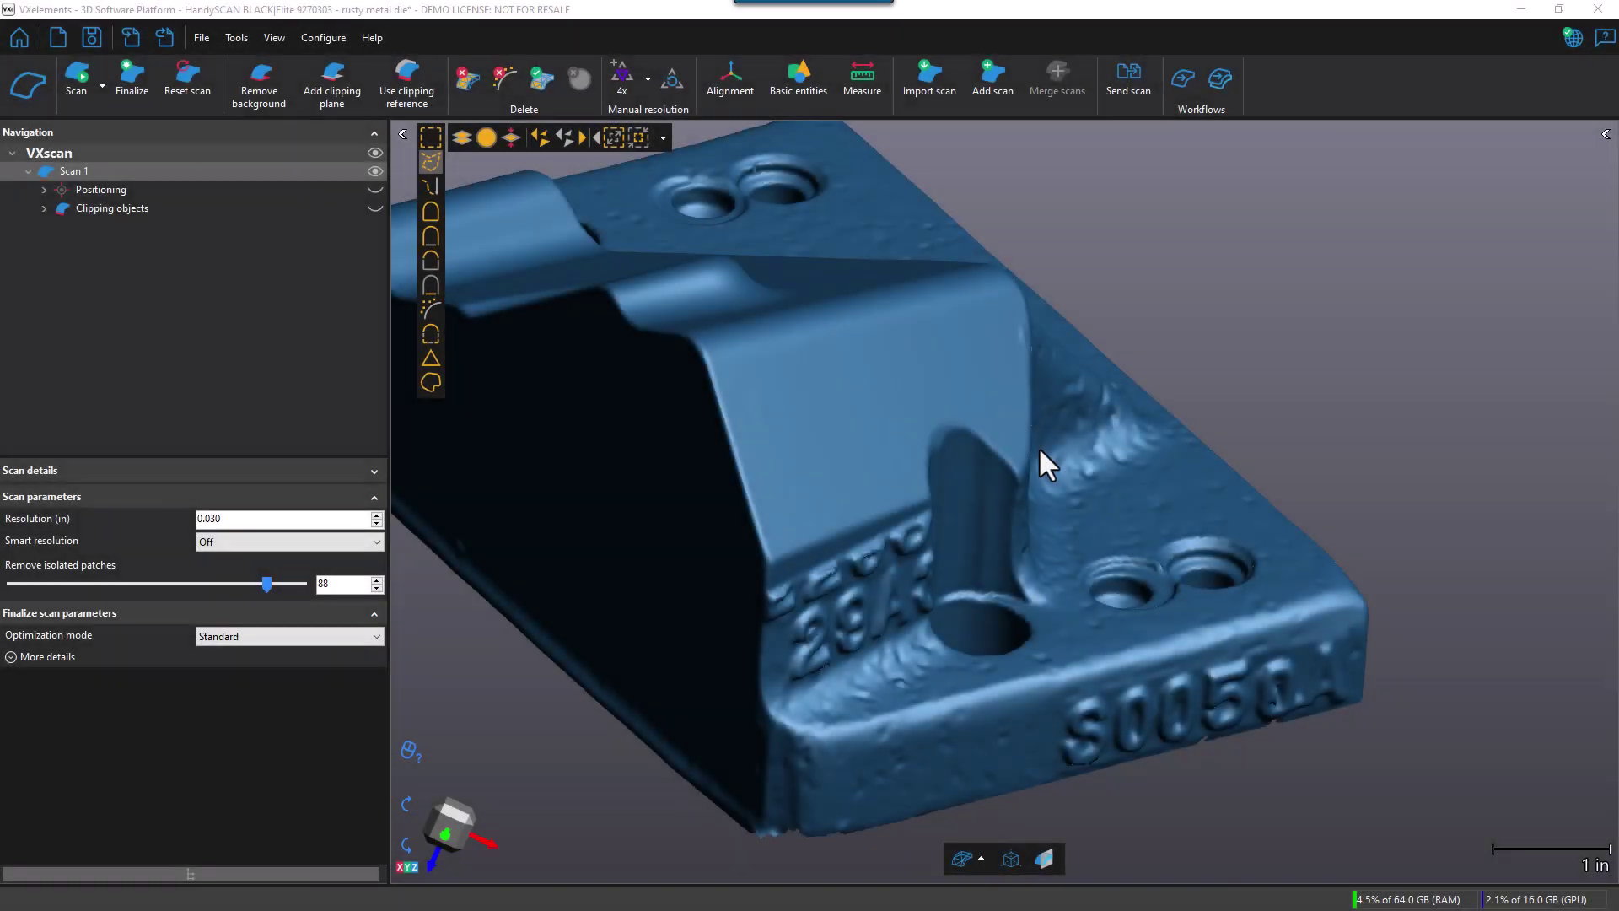
- Orbit, pan and zoom the die until the embossed 29A lettering and neighbouring pin fill the view
left_click_drag(930, 574, 871, 607)
scroll(966, 544, "up", 5)
scroll(965, 538, "down", 5)
right_click_drag(777, 540, 741, 542)
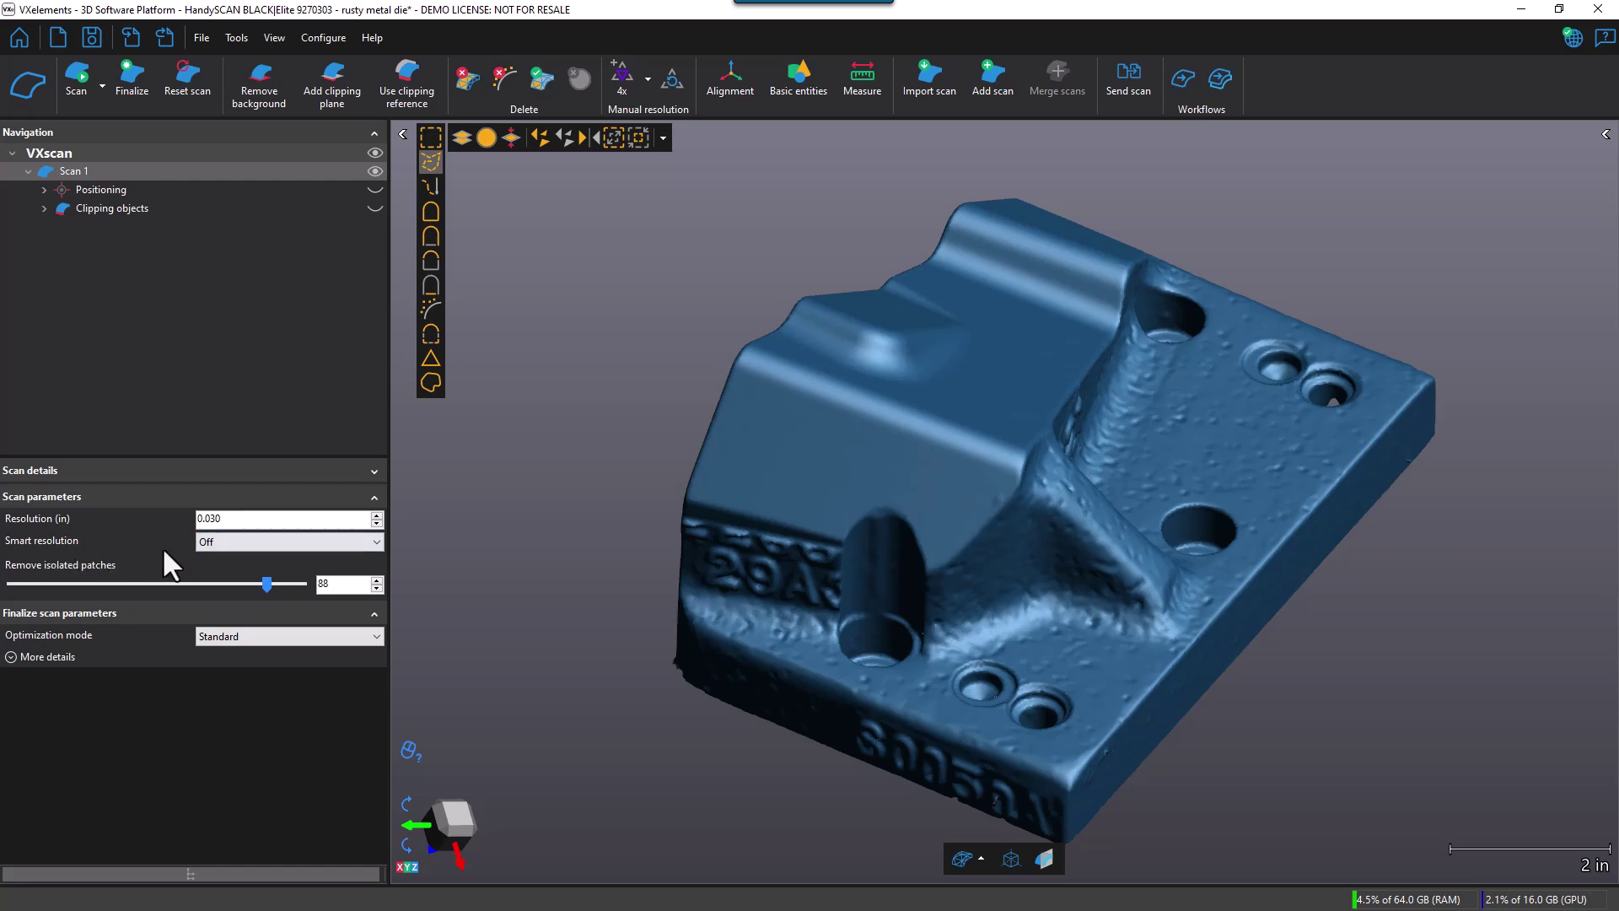
scroll(898, 624, "up", 3)
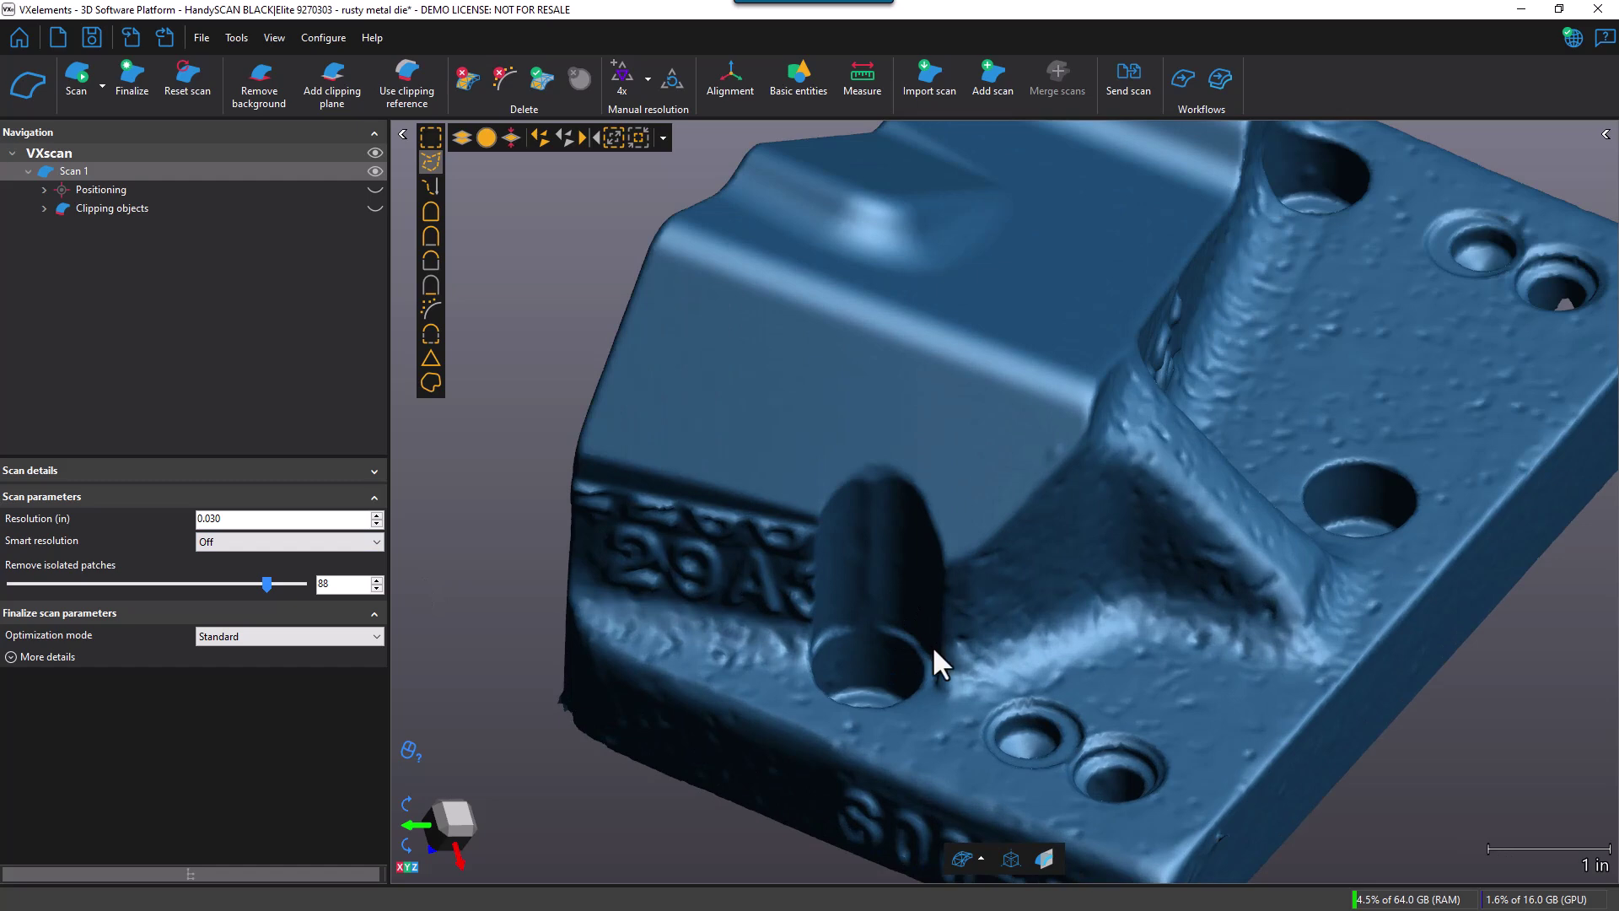
middle_click_drag(940, 664, 936, 539)
scroll(928, 590, "up", 5)
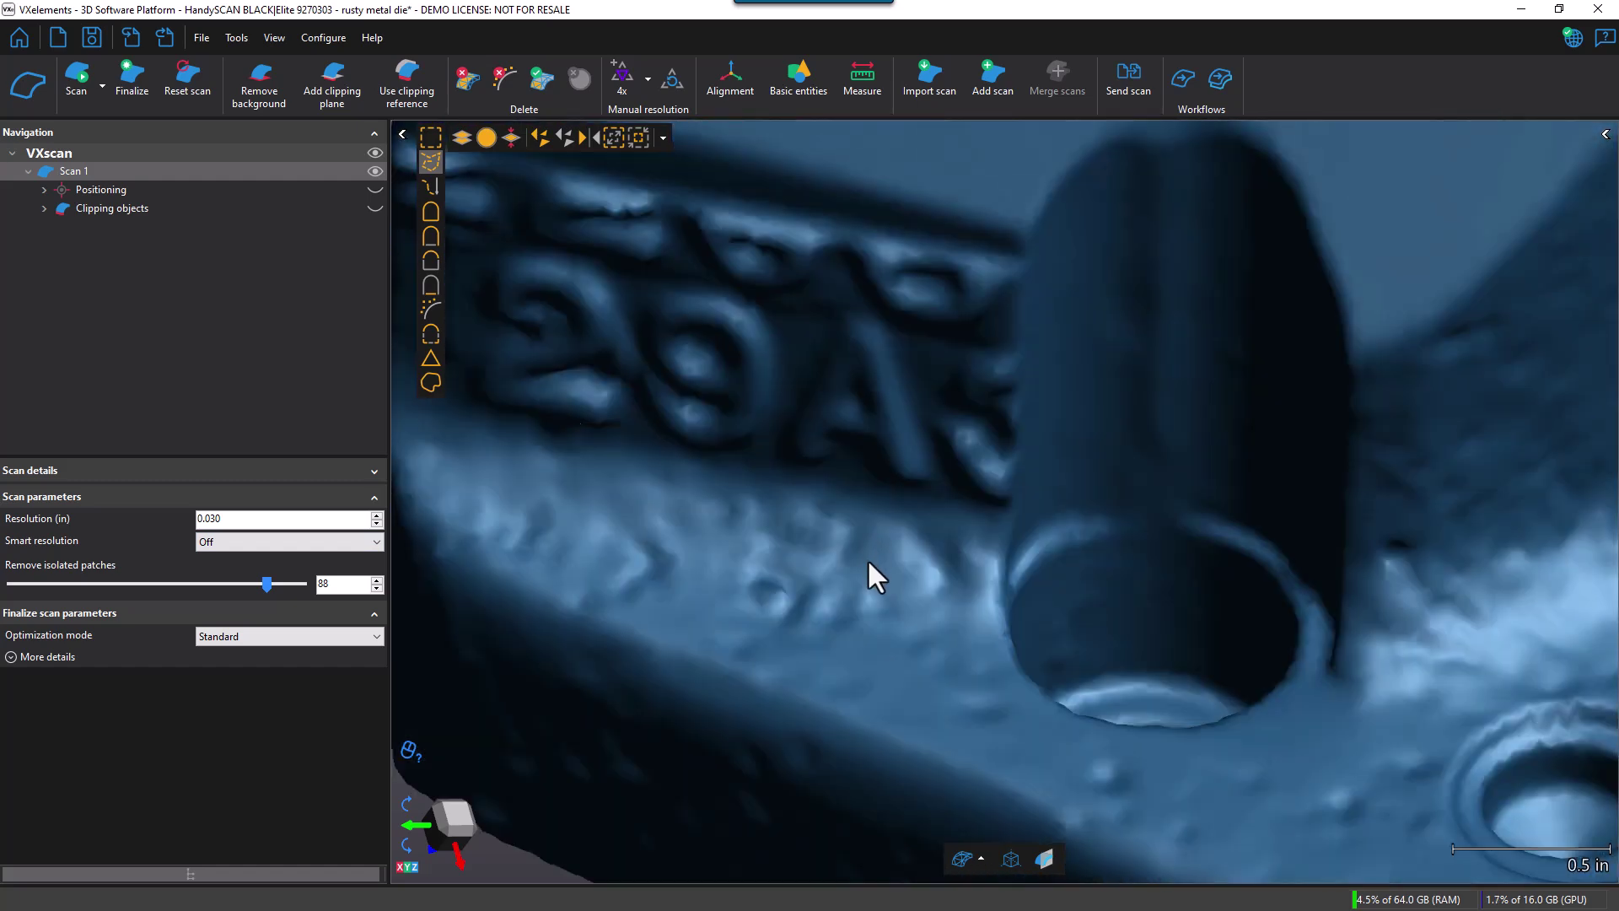
- Switch the display mode to Triangles and wire frame and centre the 29A lettering
left_click(981, 860)
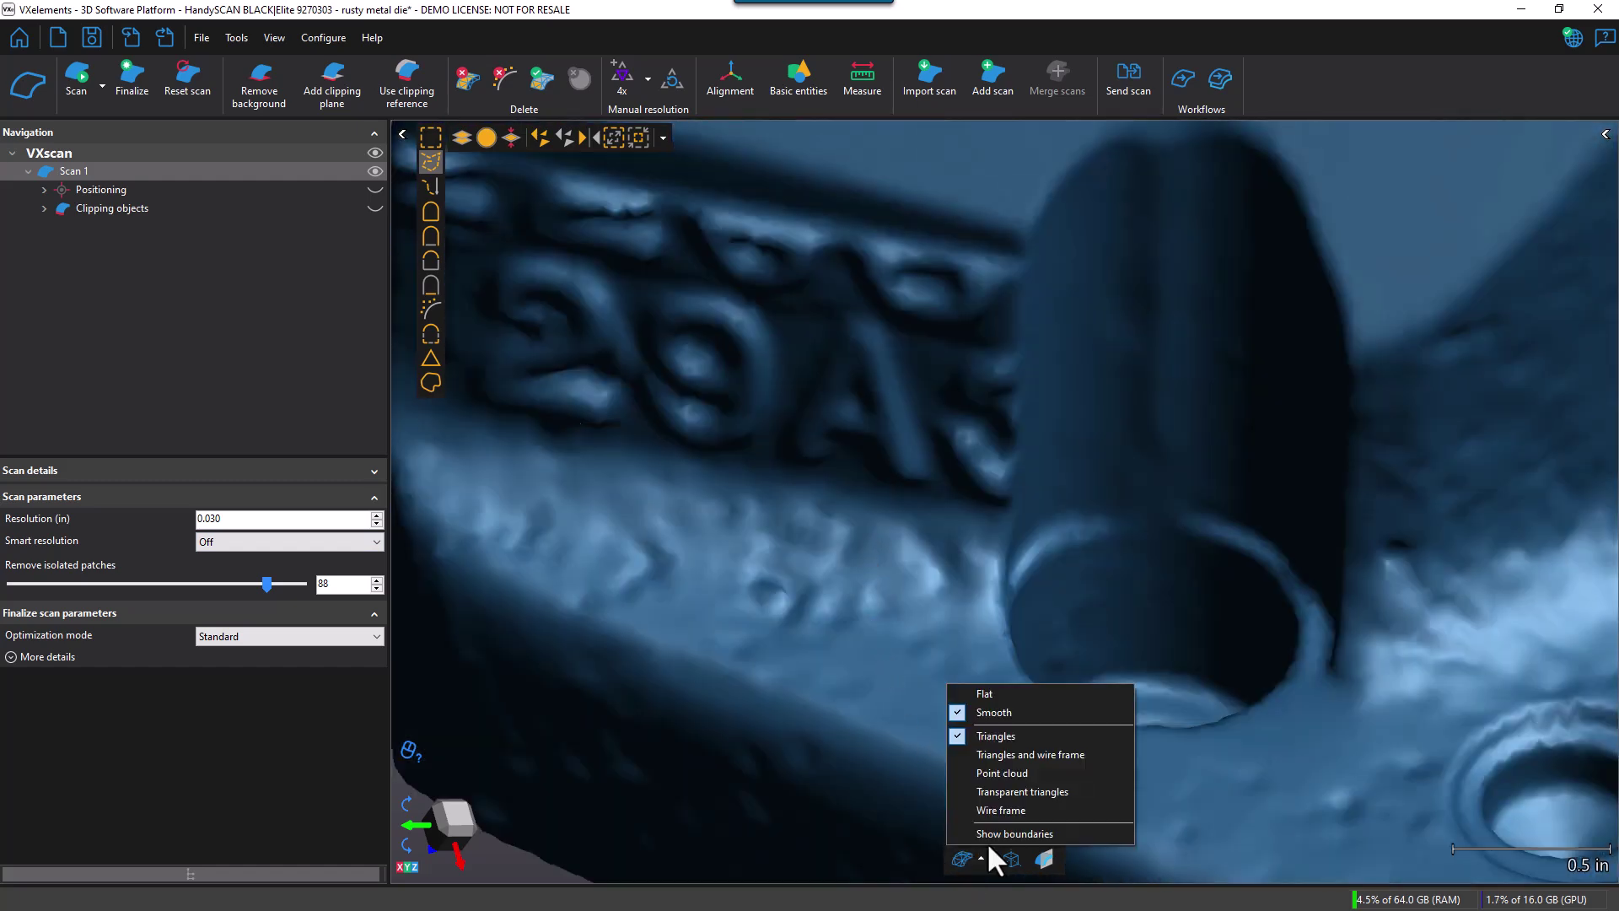
left_click(1000, 755)
middle_click_drag(899, 672, 969, 643)
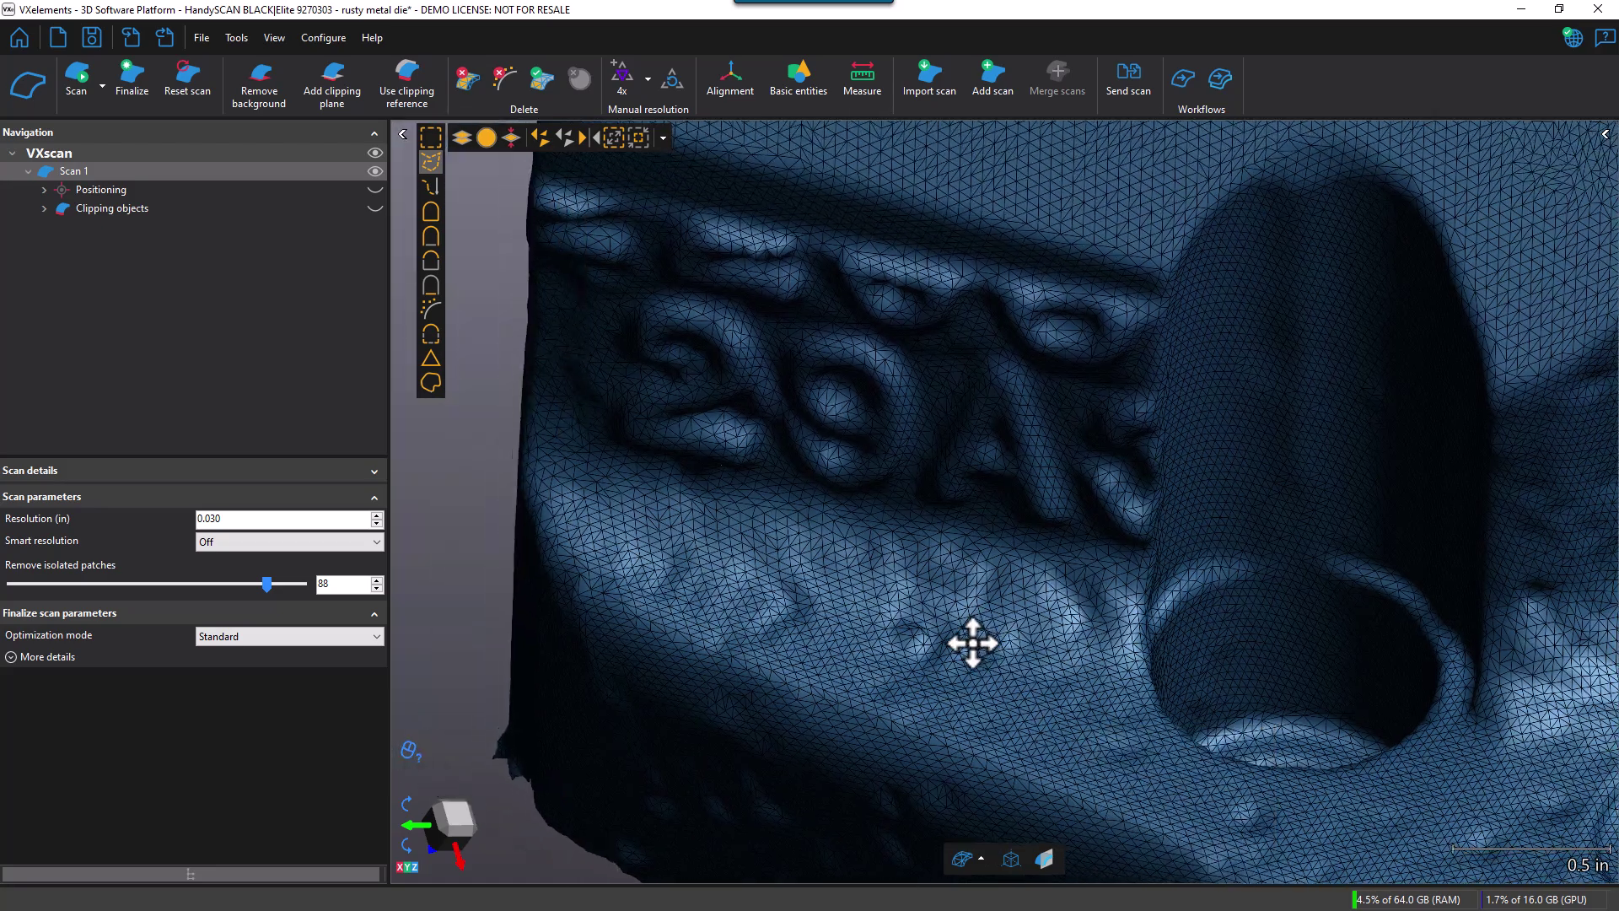
scroll(1005, 510, "up", 5)
- Orbit and zoom around the 29A lettering to inspect the triangle density, ending on a wider view
left_click_drag(1028, 293, 1084, 476)
scroll(1084, 477, "down", 5)
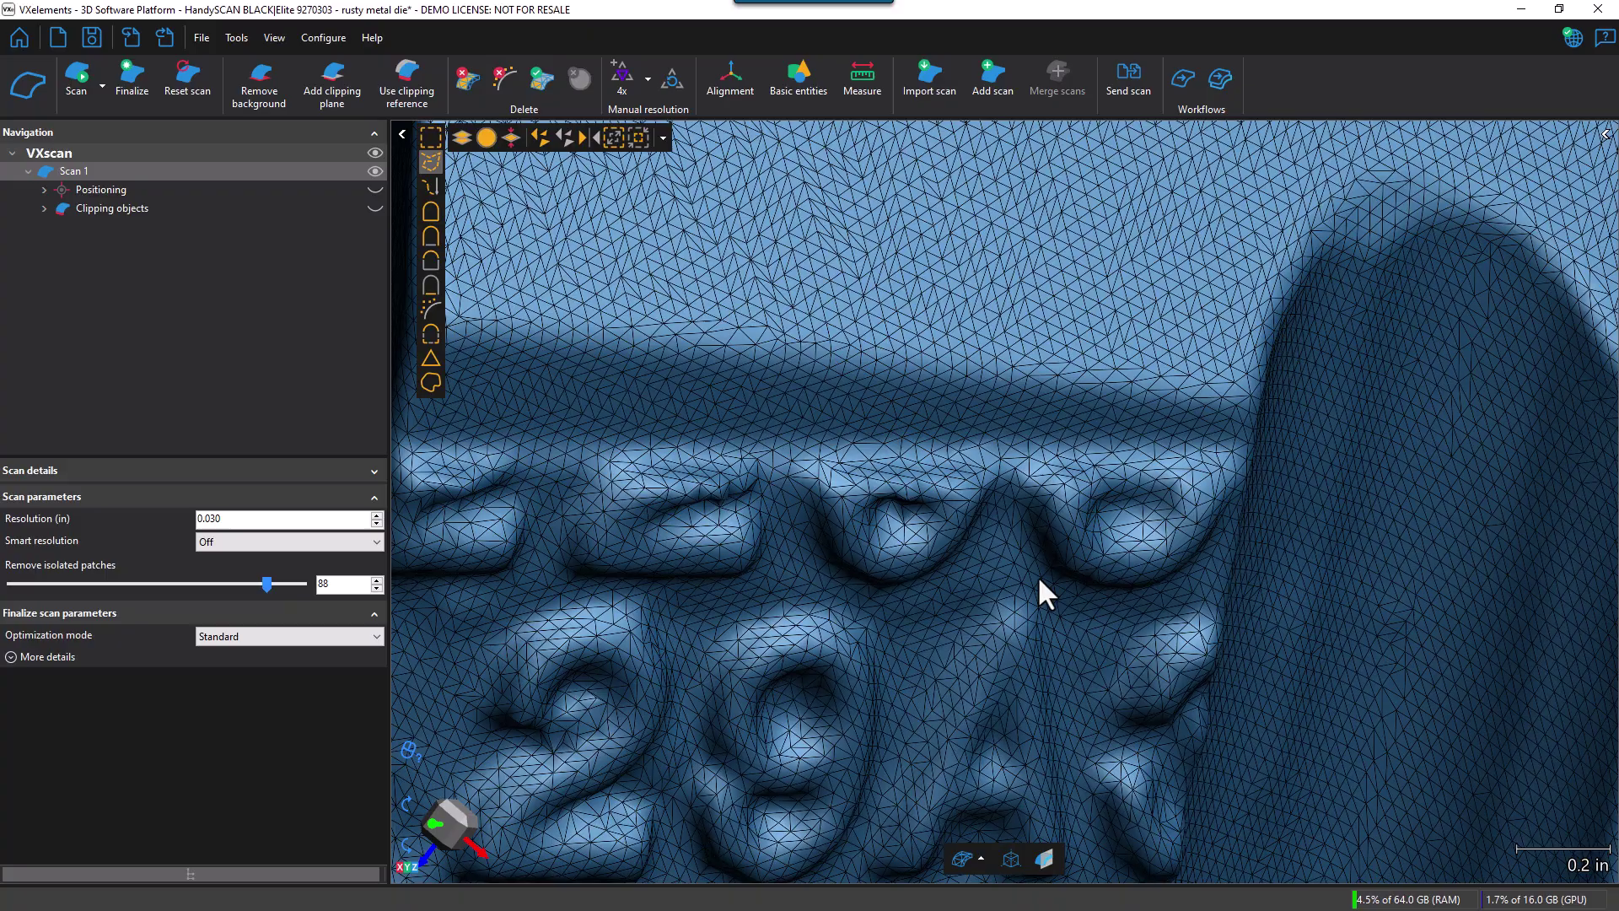
middle_click_drag(1037, 575, 896, 530)
scroll(896, 529, "up", 3)
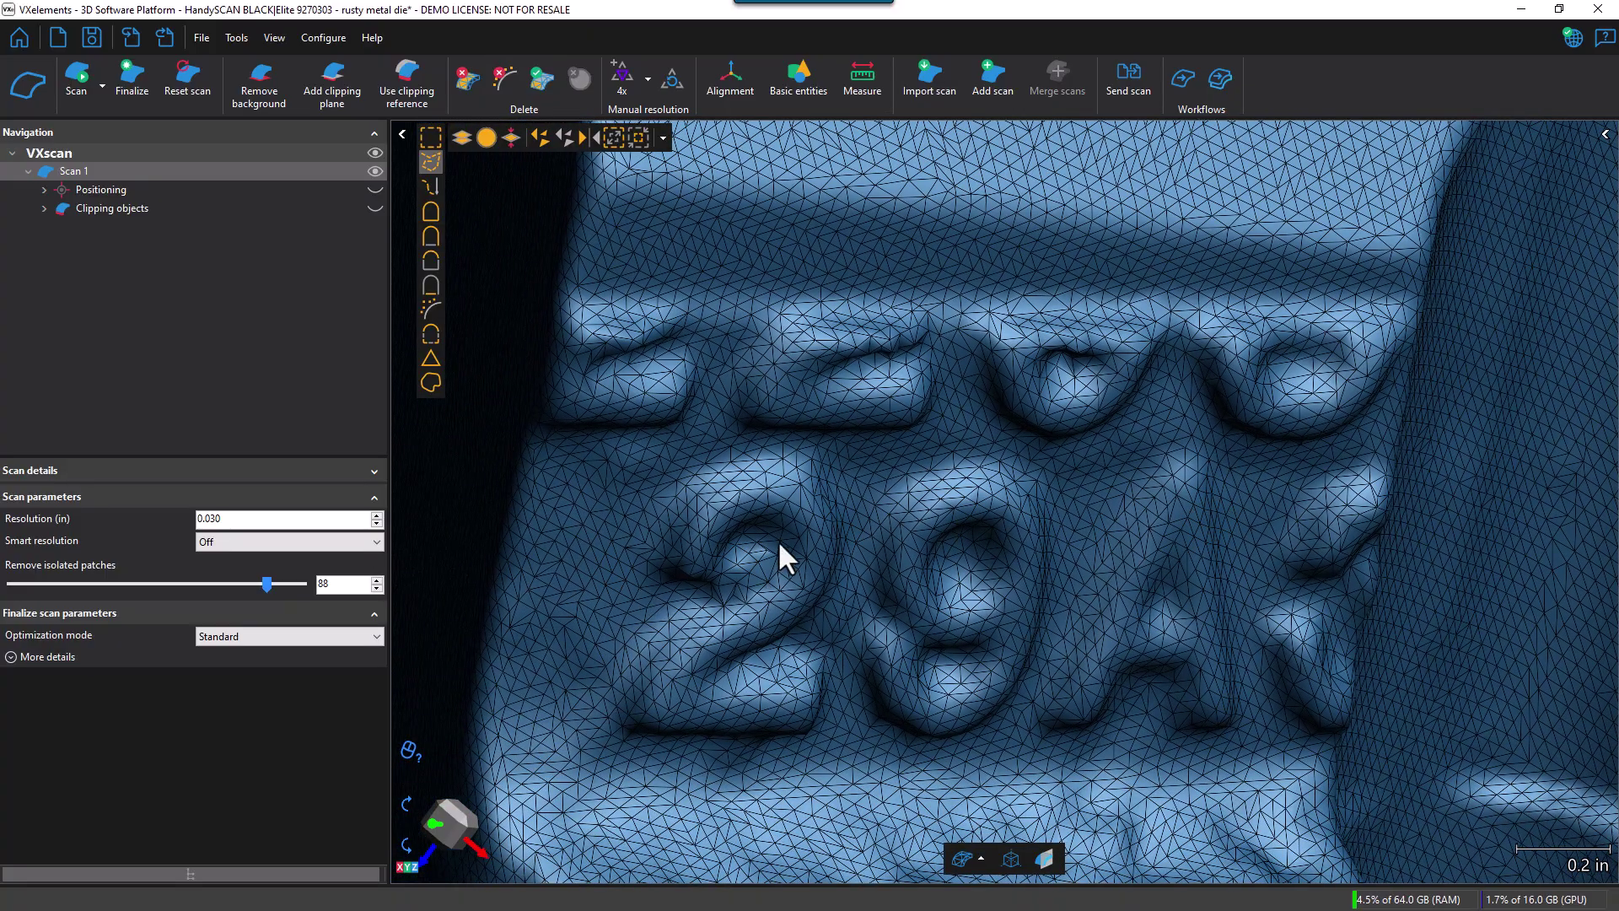
left_click_drag(780, 546, 772, 546)
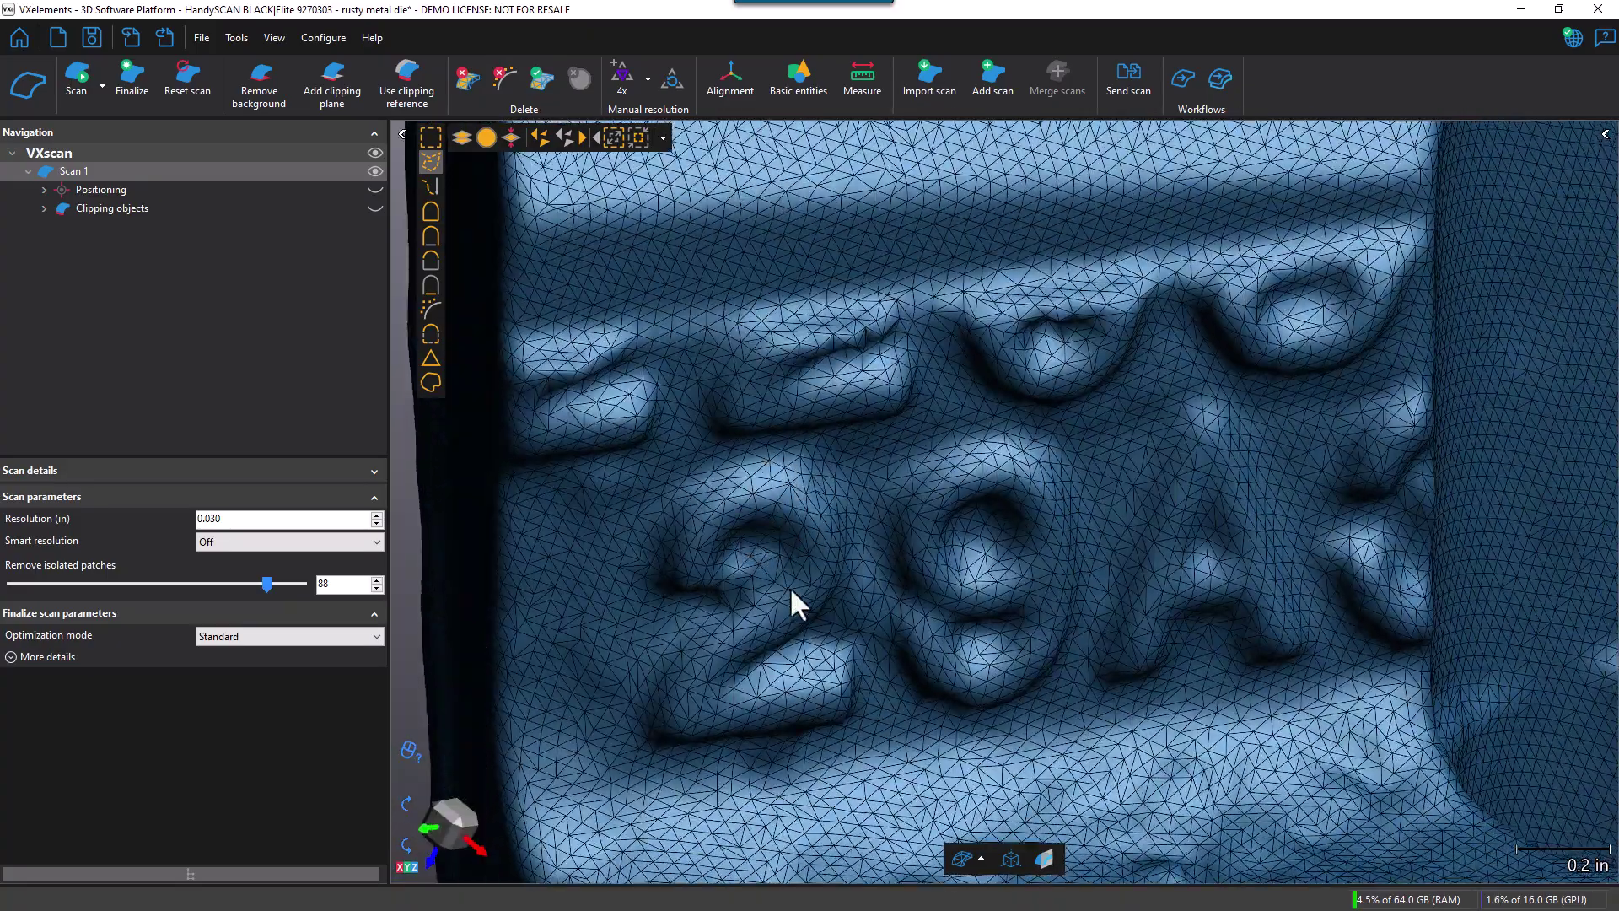
scroll(1035, 546, "down", 3)
middle_click_drag(1035, 546, 966, 533)
scroll(964, 528, "down", 3)
mouse_move(921, 596)
left_mouse_down()
mouse_move(933, 567)
mouse_move(948, 596)
mouse_move(940, 579)
mouse_move(897, 584)
left_mouse_up()
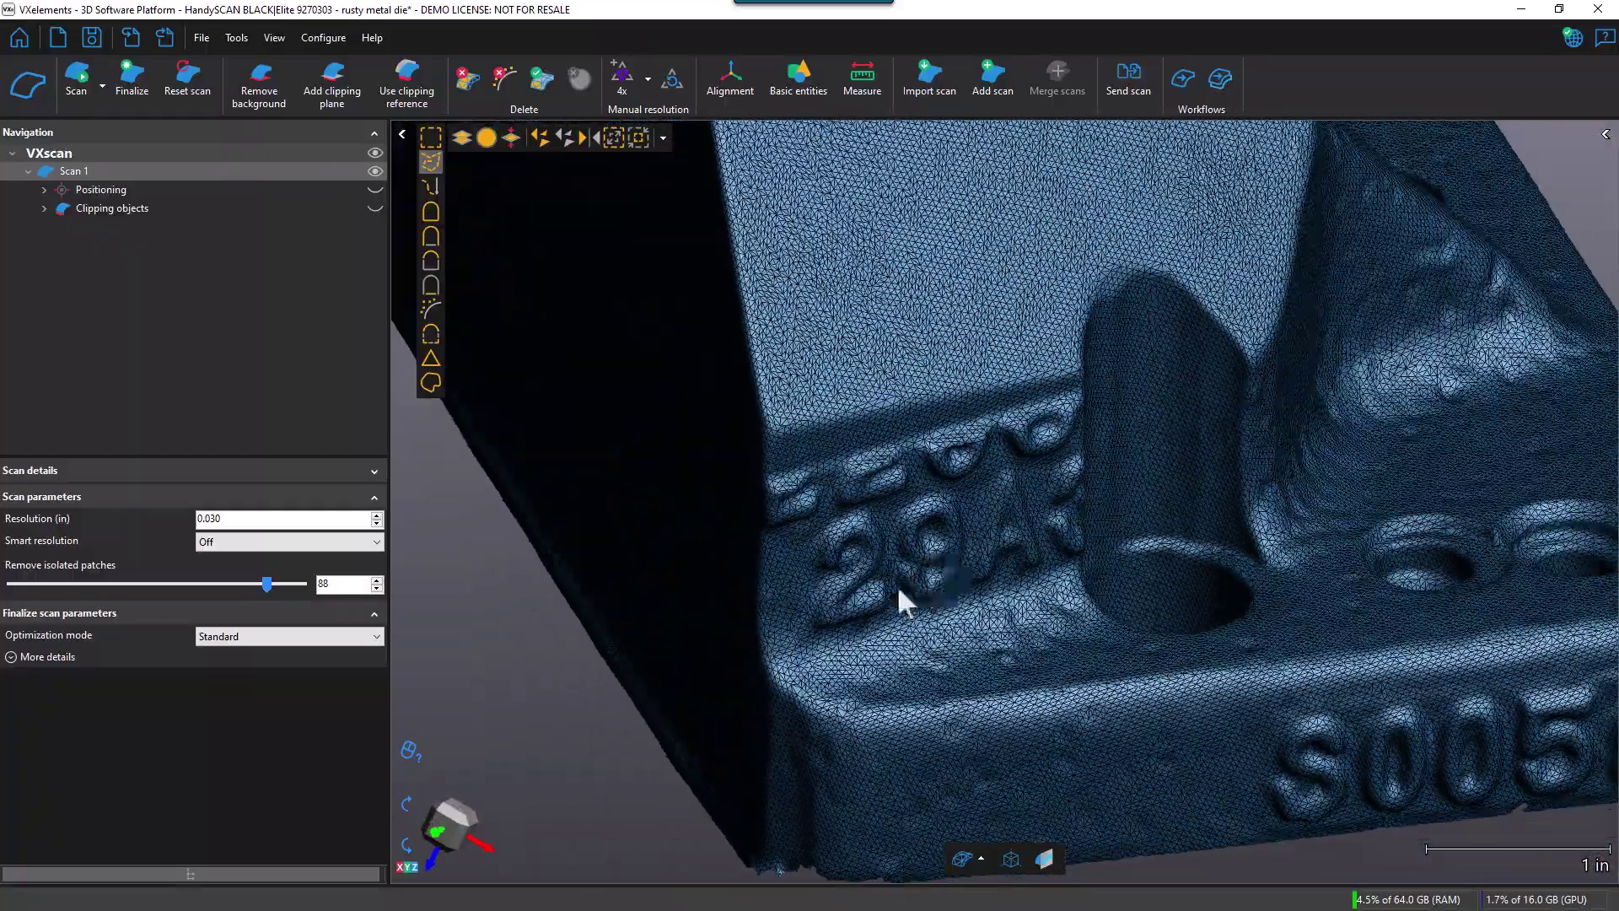
- Set Smart resolution to Standard in Scan parameters
left_click(372, 542)
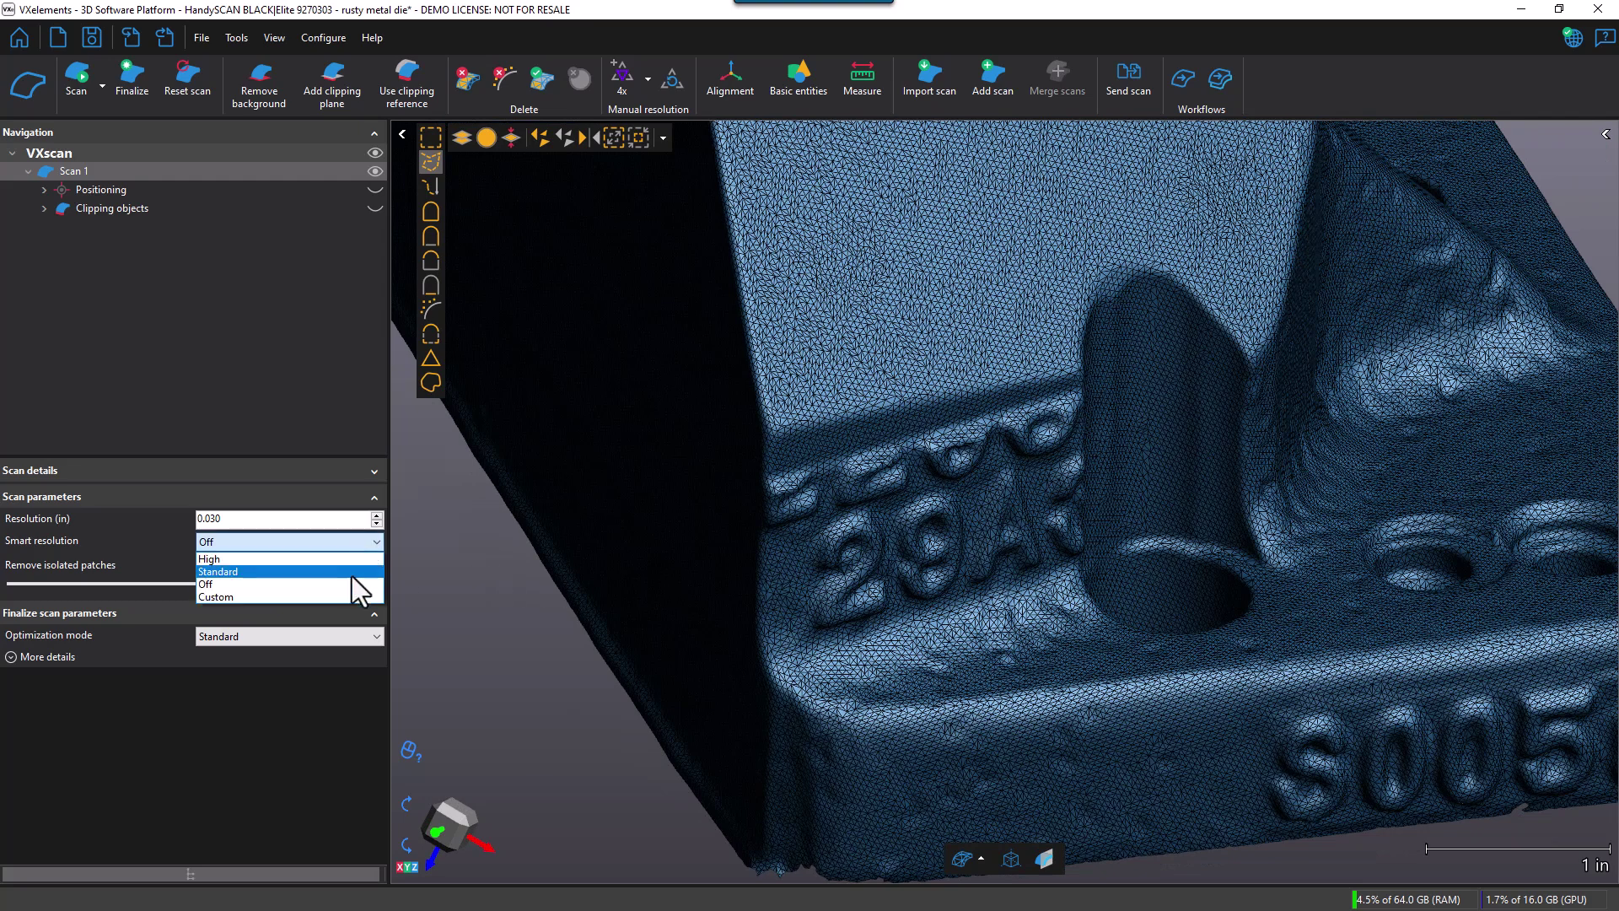
left_click(351, 574)
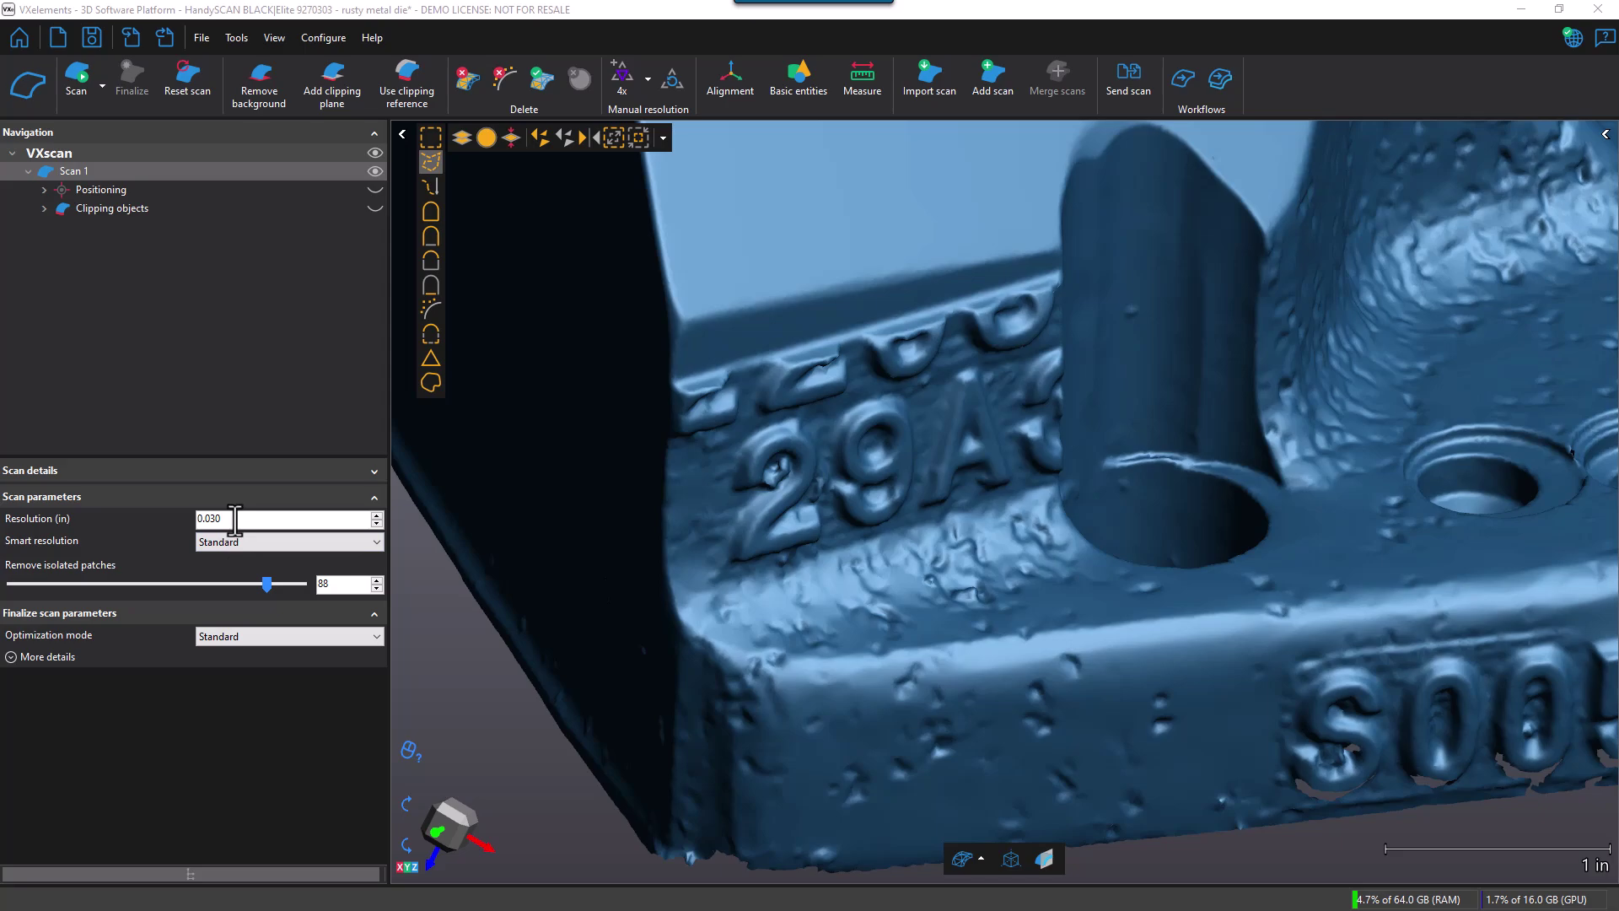
- Show Triangles and wire frame again and zoom in on the upper 29A lettering's denser triangles
left_click(983, 853)
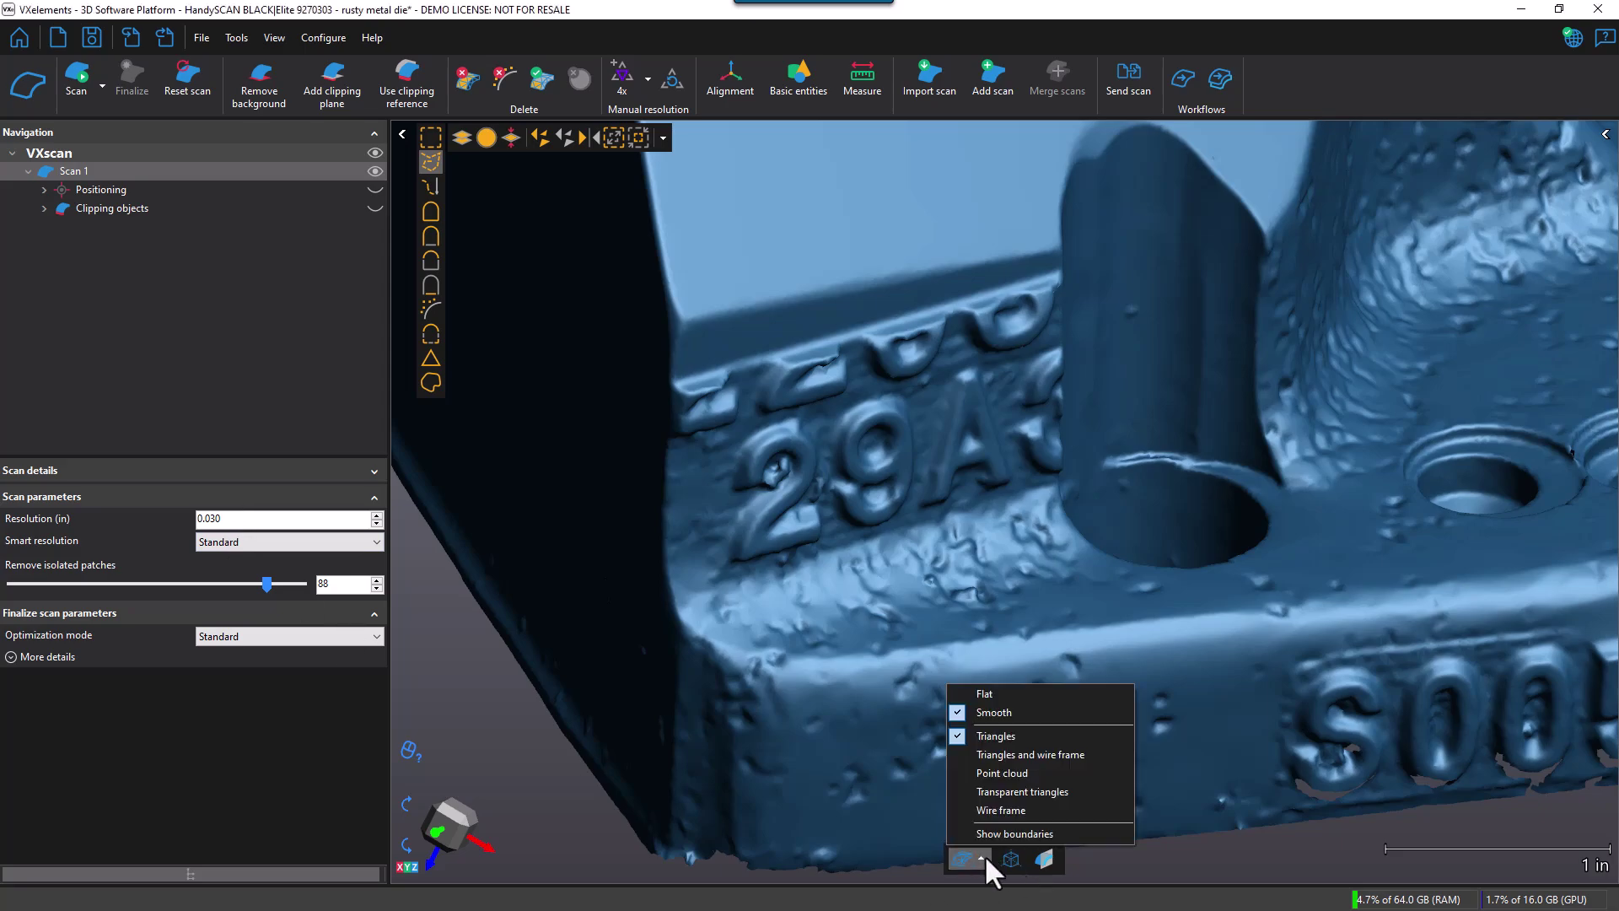
left_click(994, 754)
scroll(811, 346, "up", 5)
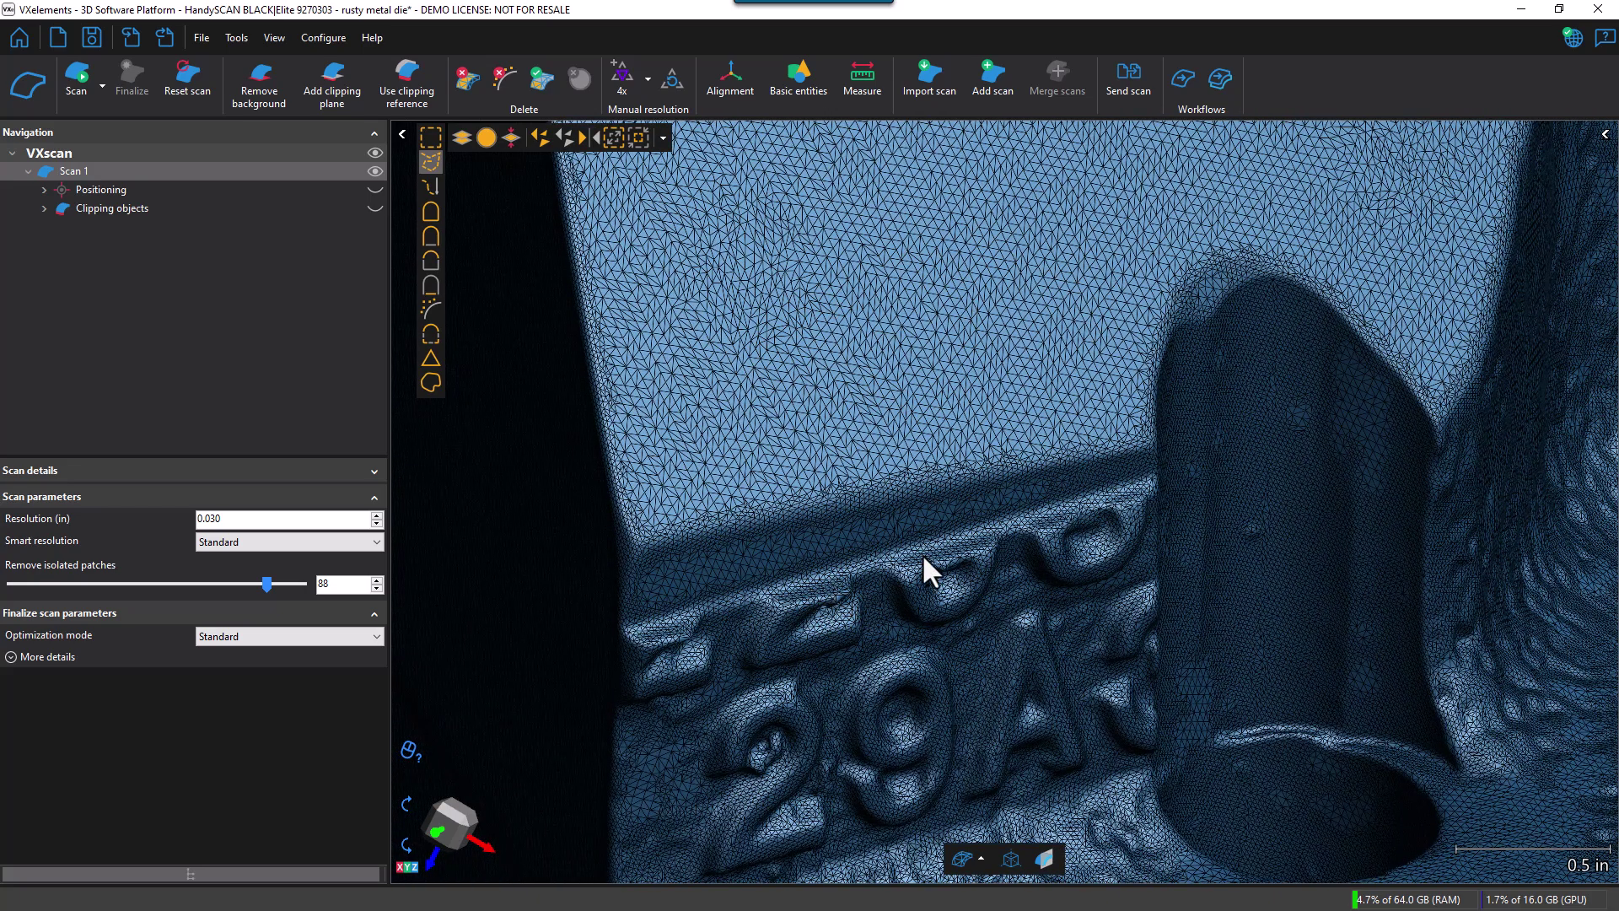
middle_click_drag(959, 730, 1020, 632)
scroll(846, 473, "up", 6)
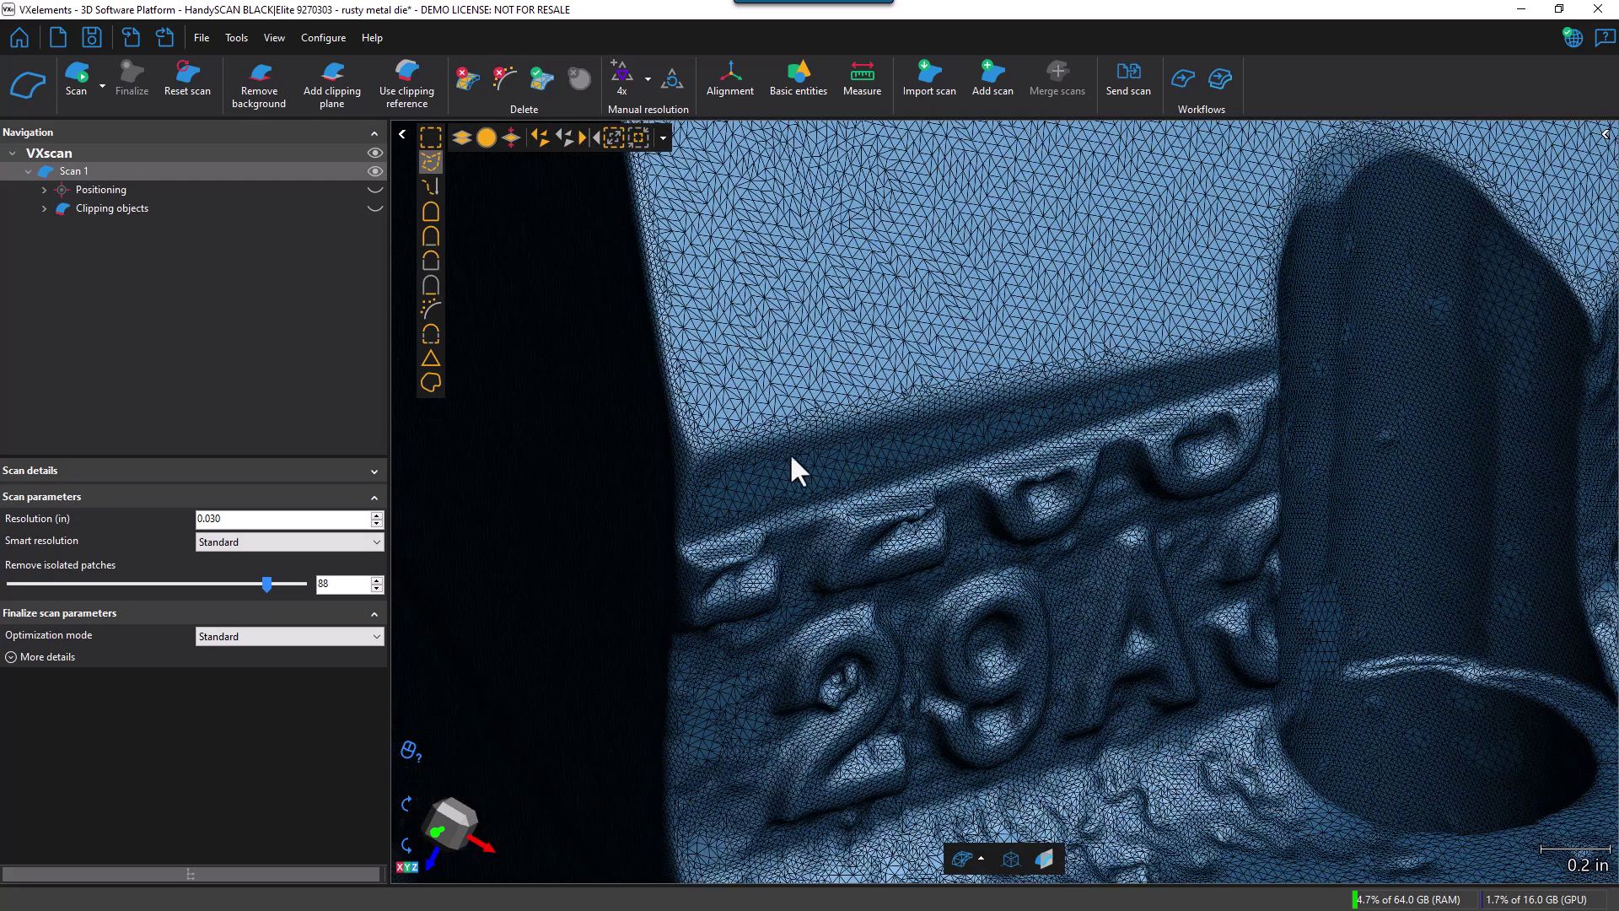
scroll(1204, 380, "down", 4)
scroll(1102, 408, "up", 6)
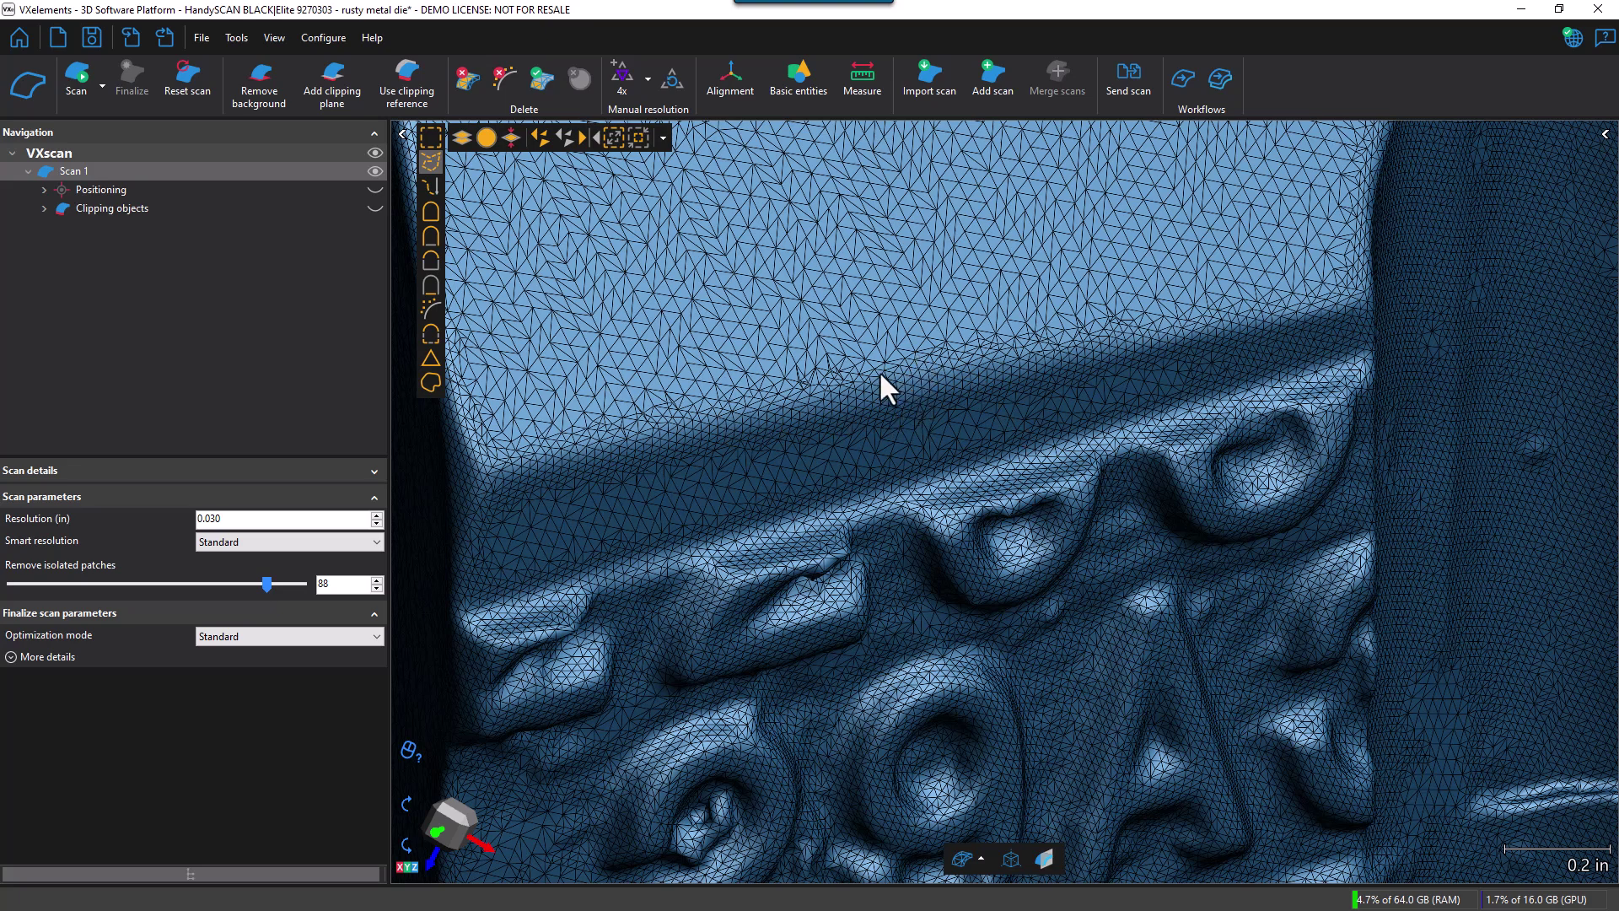
scroll(960, 649, "down", 4)
scroll(869, 265, "up", 4)
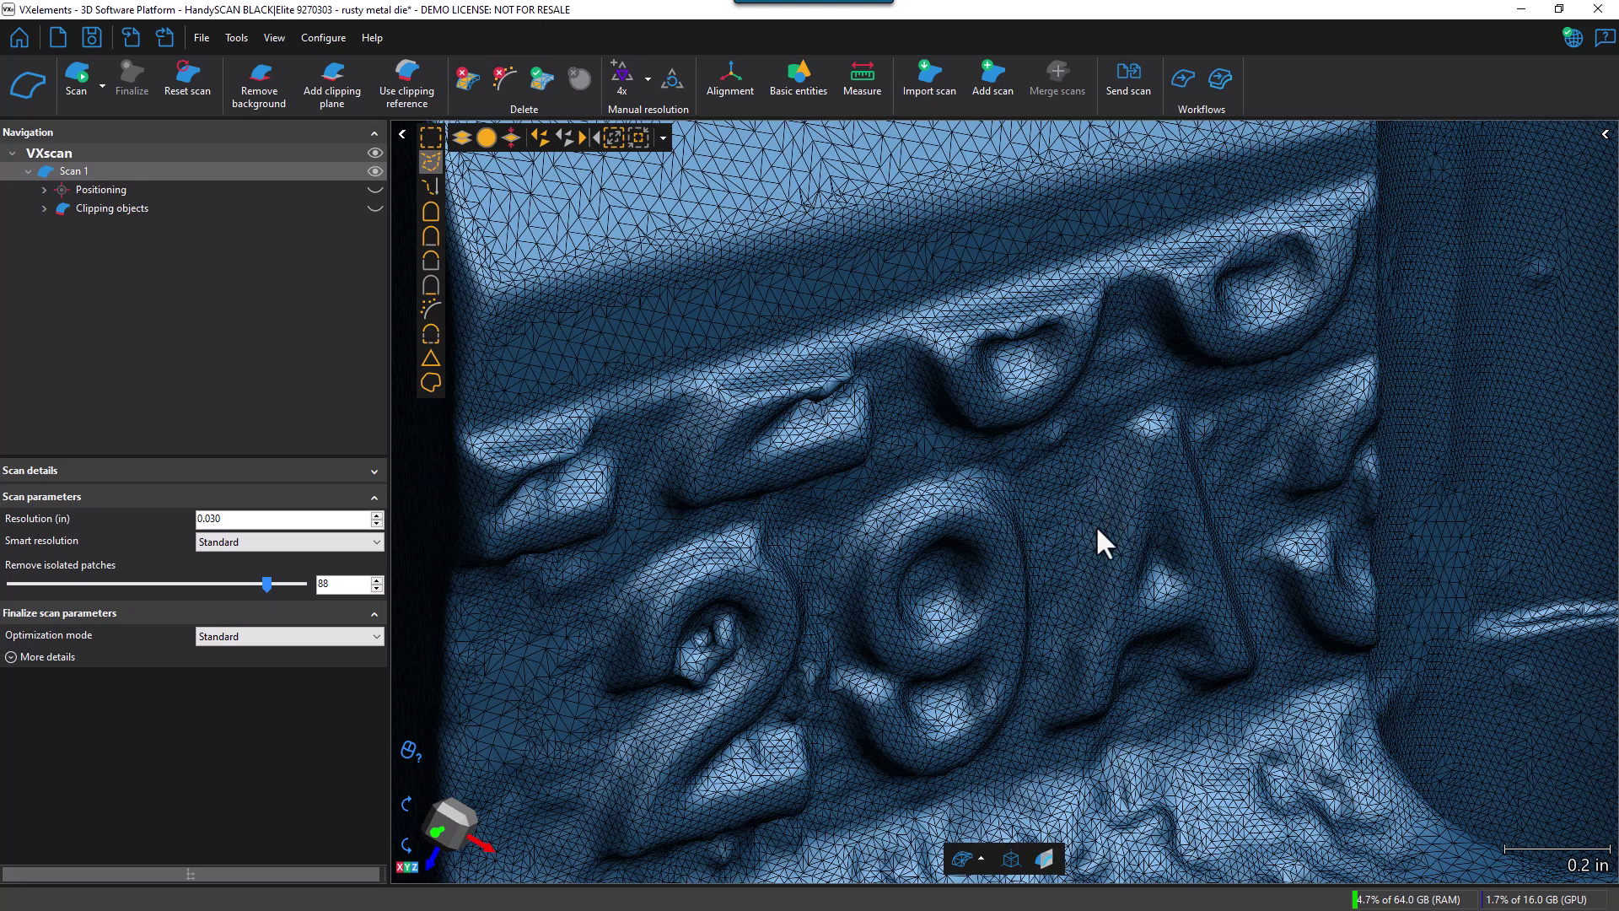
scroll(1097, 530, "down", 3)
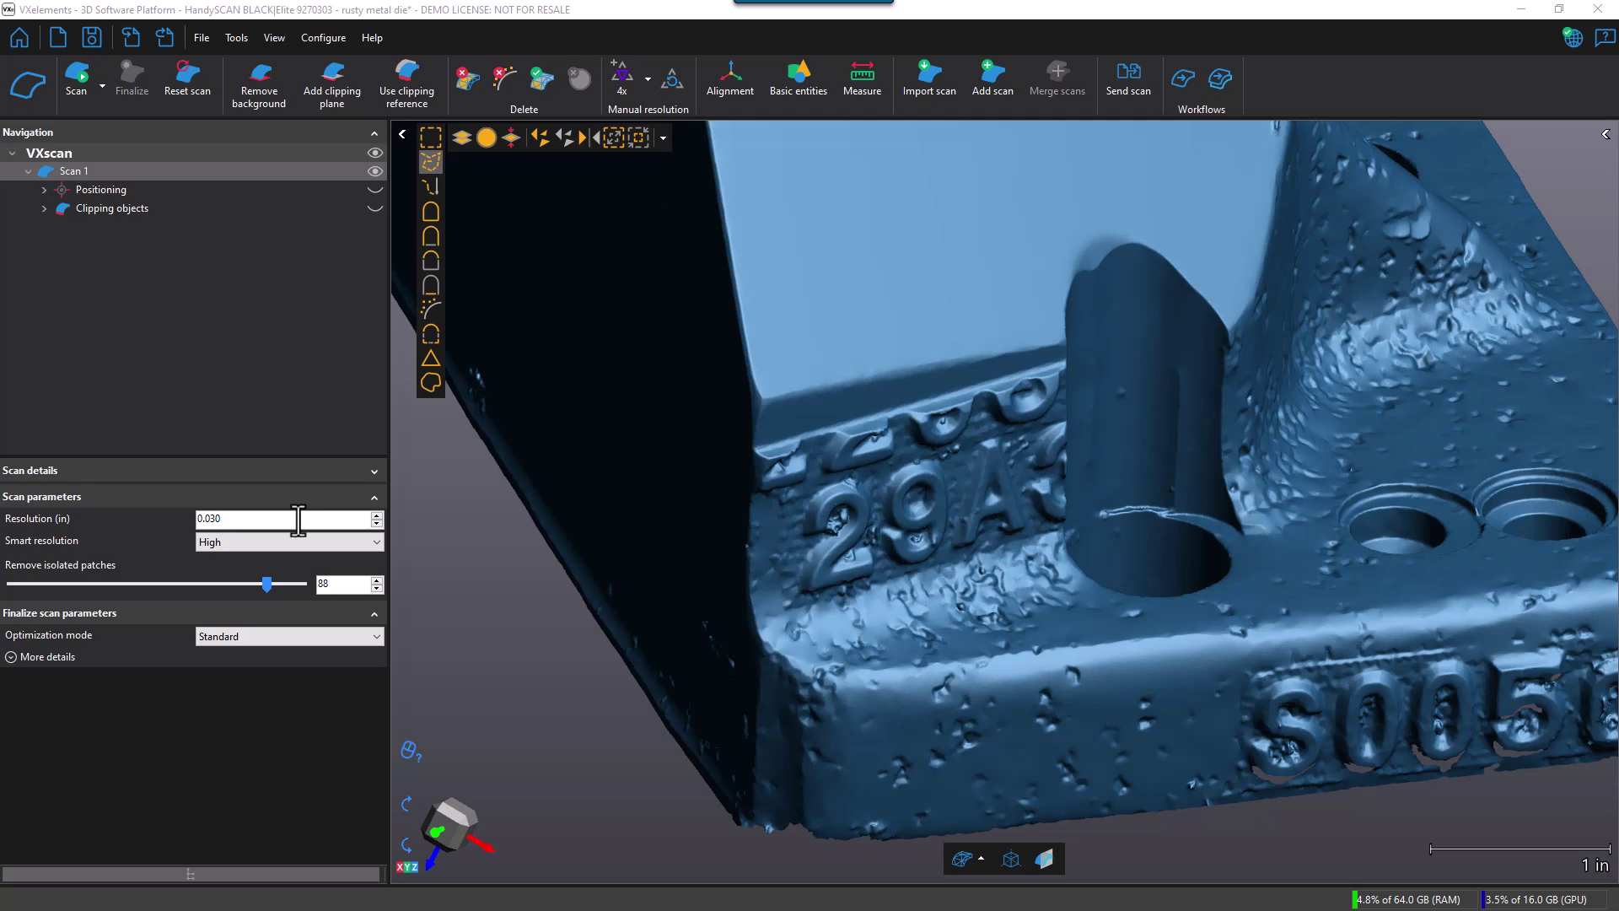
- Show Triangles and wire frame and zoom to an angled close-up of the 29A lettering
left_click(980, 858)
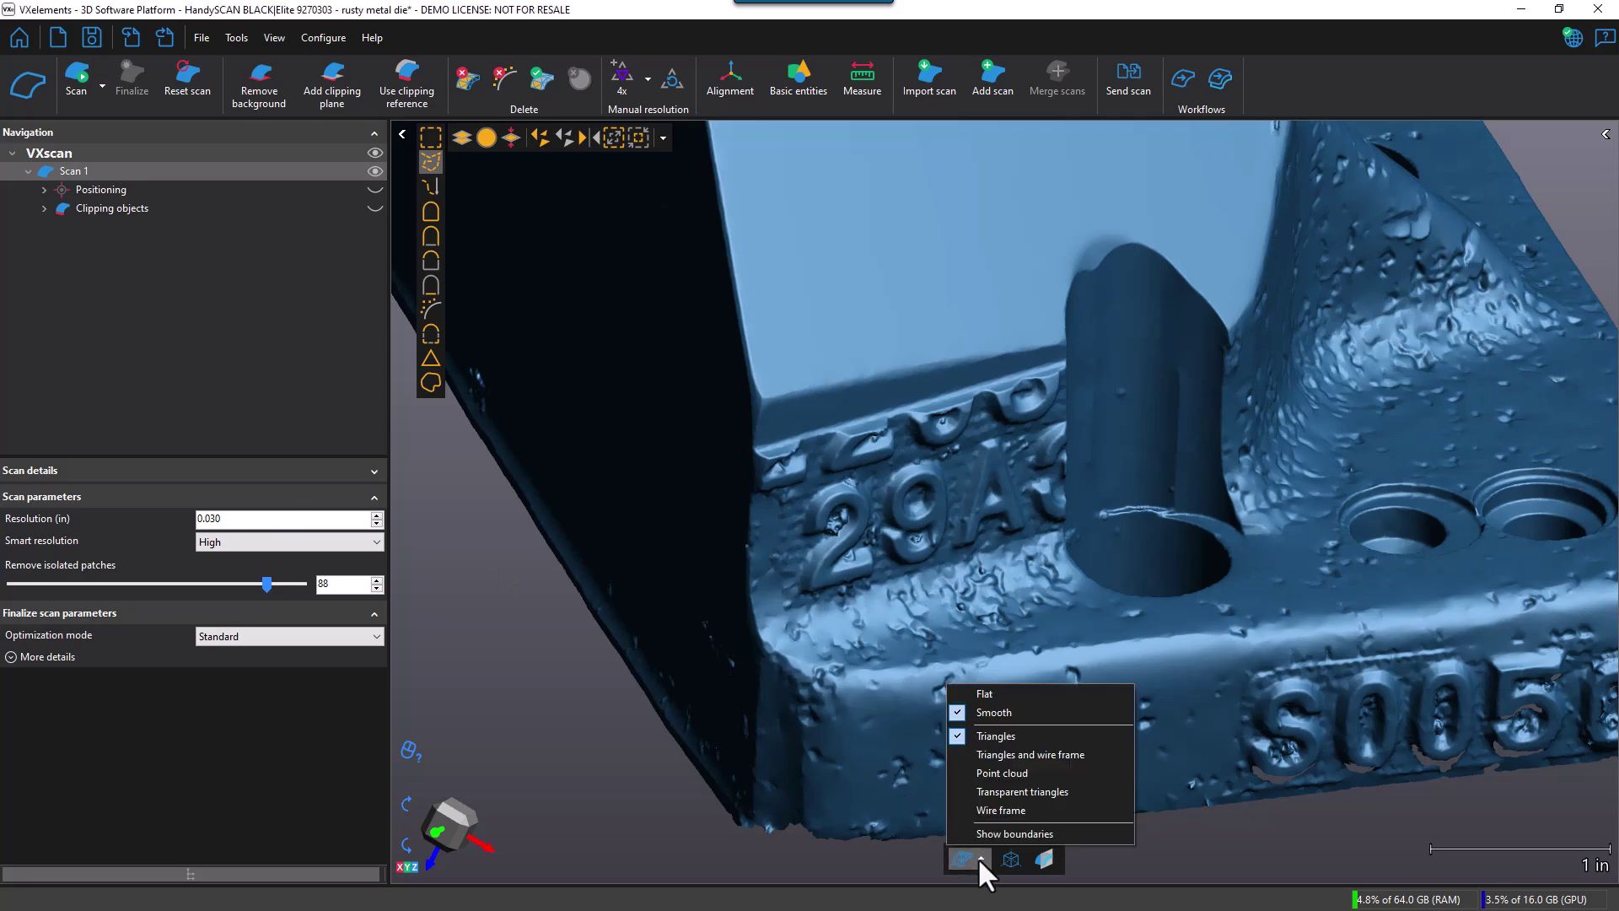
left_click(1017, 753)
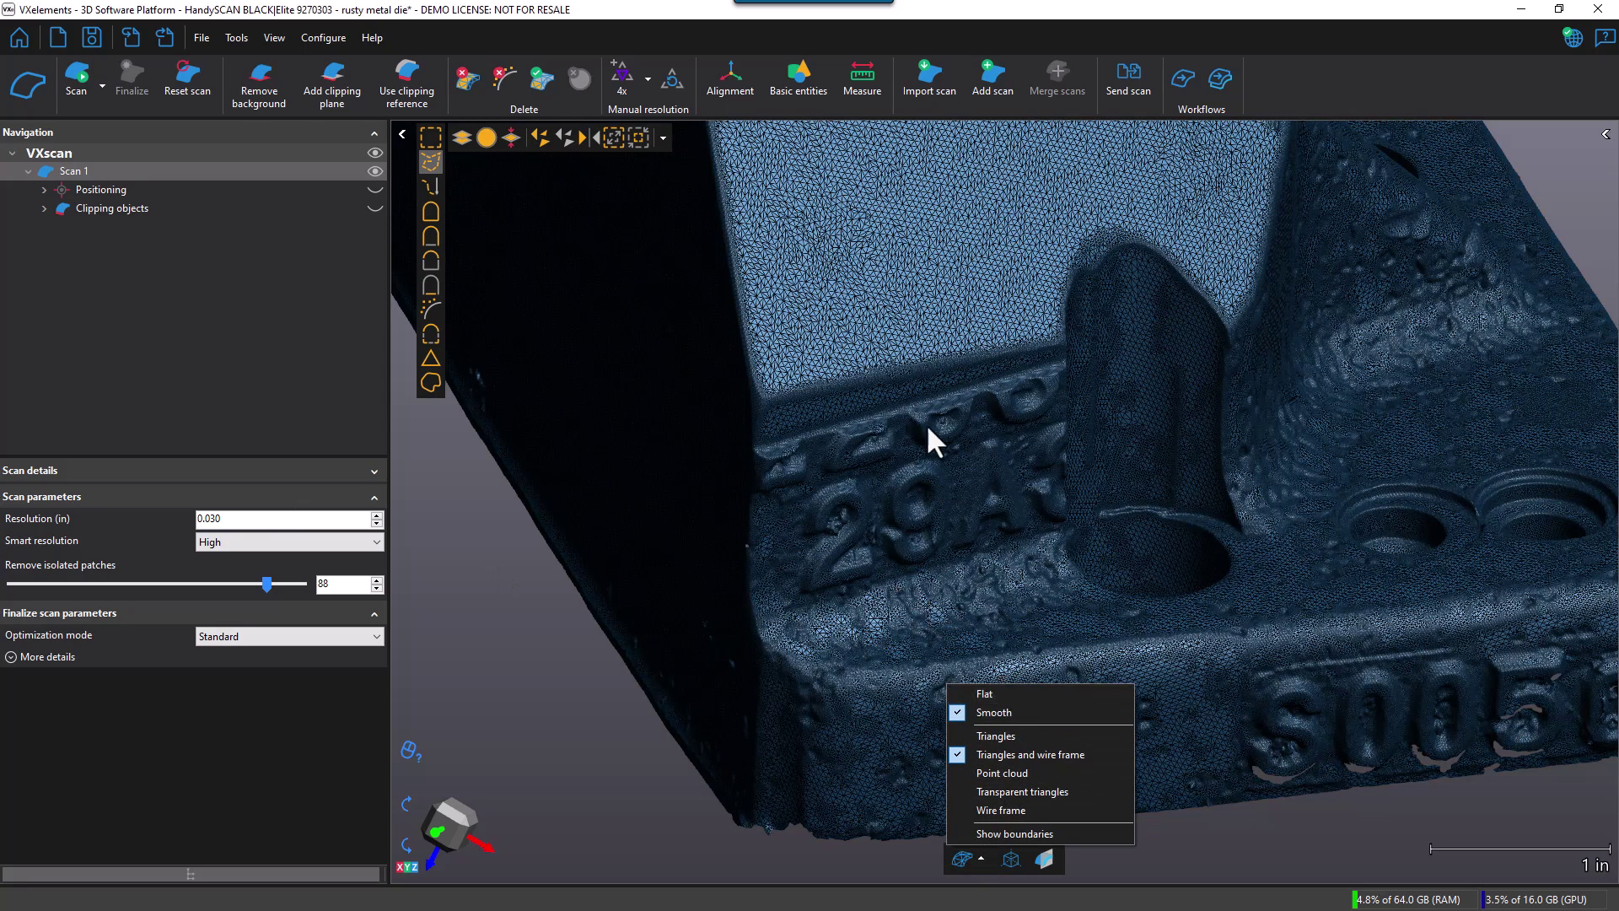
scroll(923, 478, "up", 5)
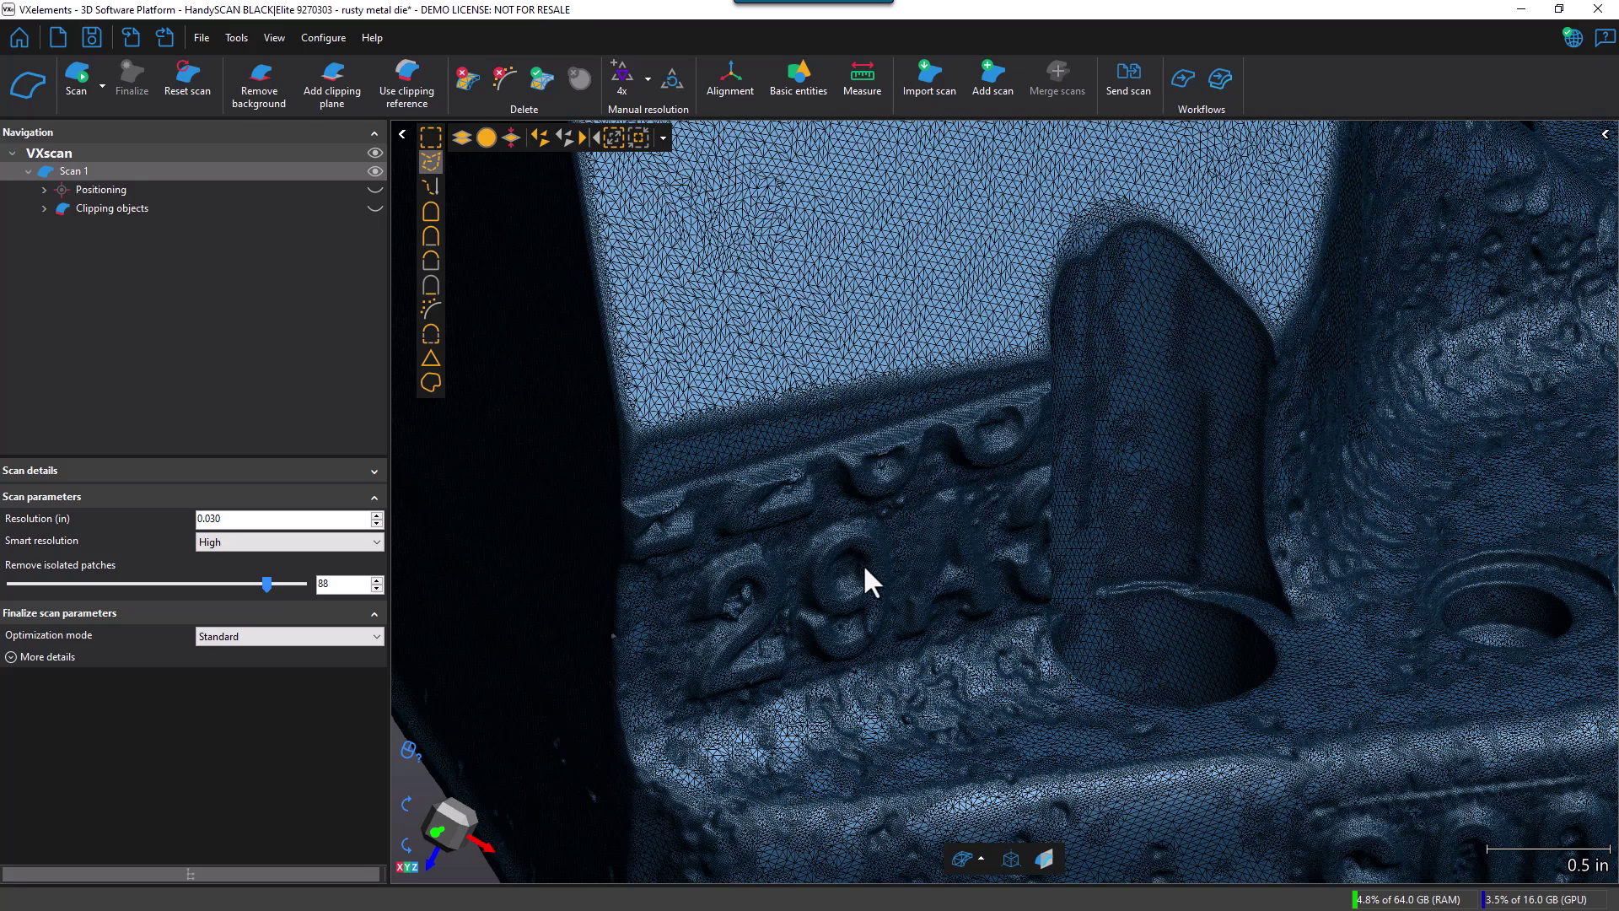
middle_click_drag(865, 567, 1004, 509)
scroll(1010, 507, "up", 5)
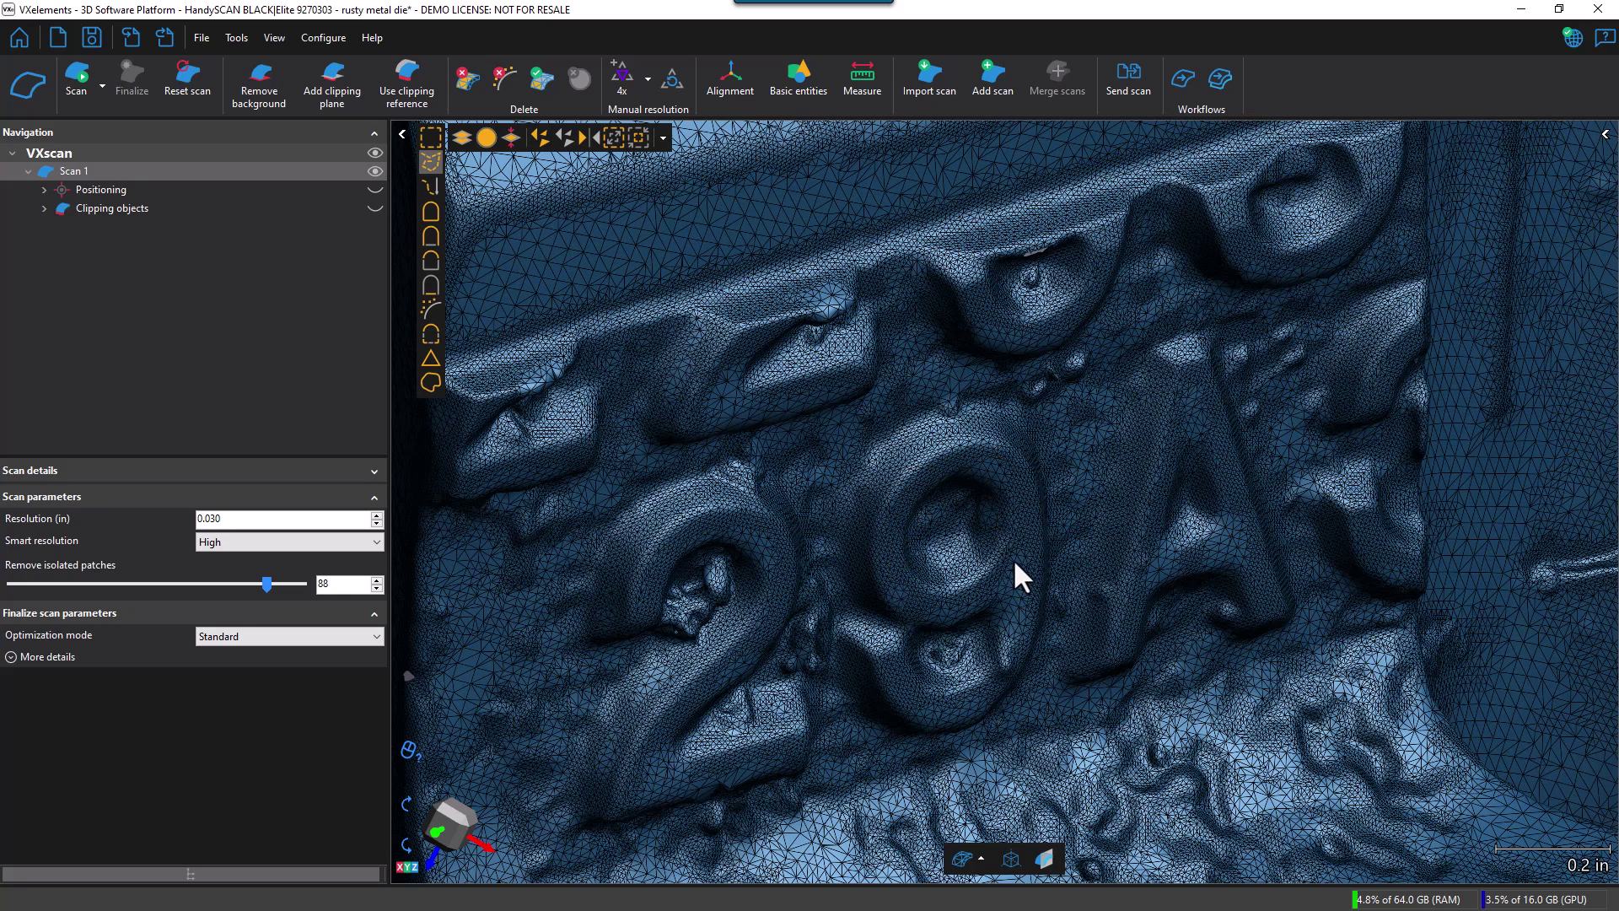
scroll(918, 555, "down", 3)
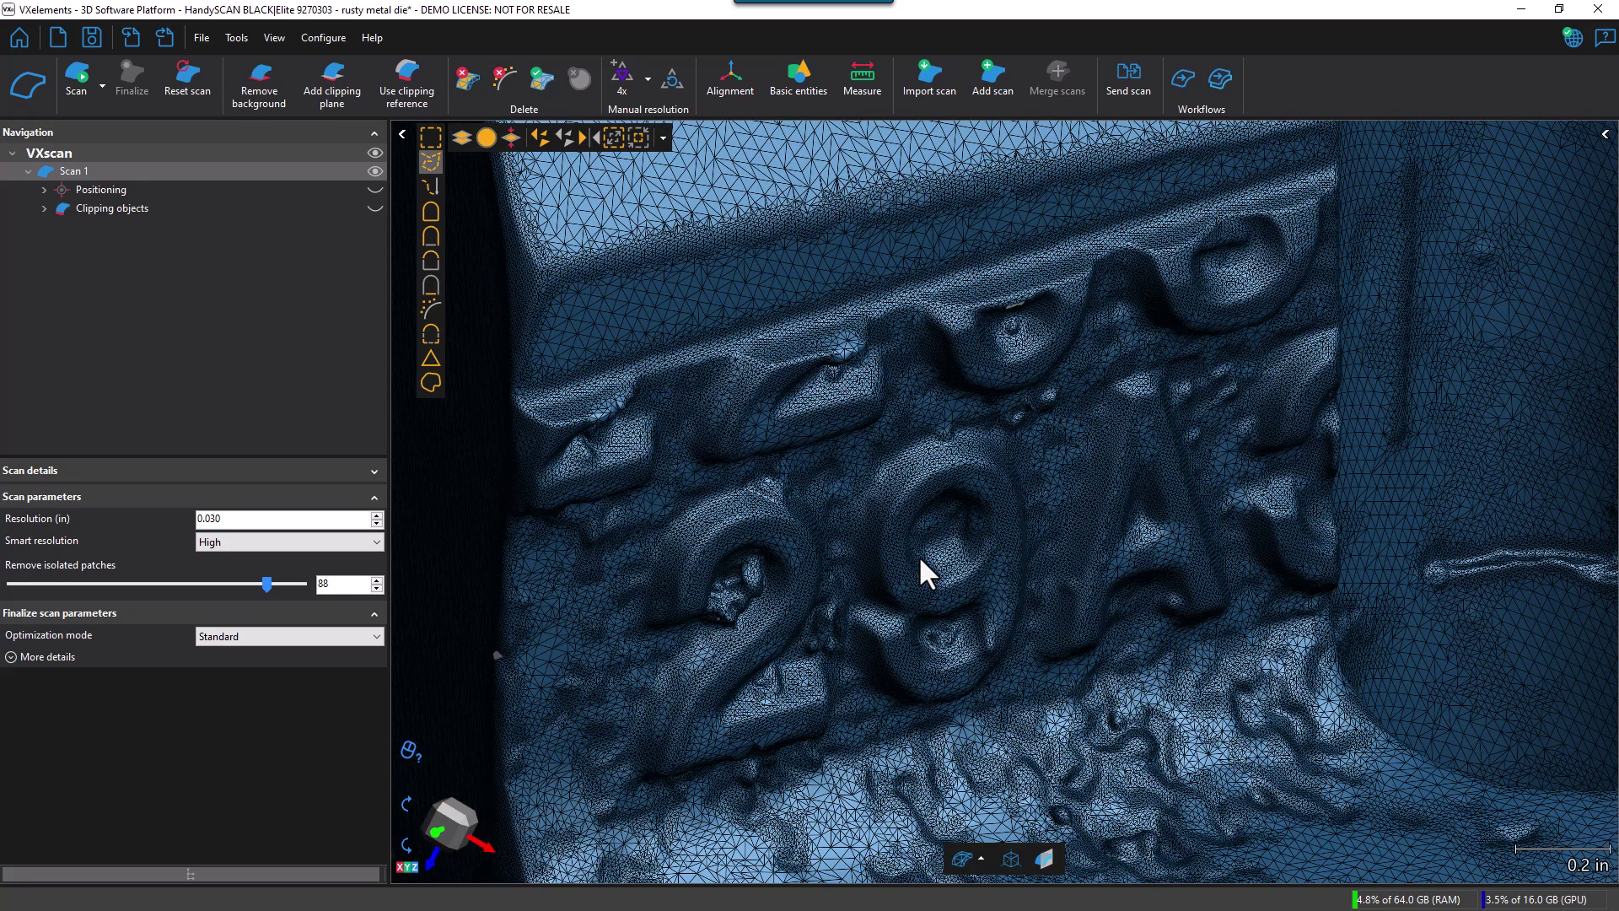
middle_click_drag(918, 555, 936, 456)
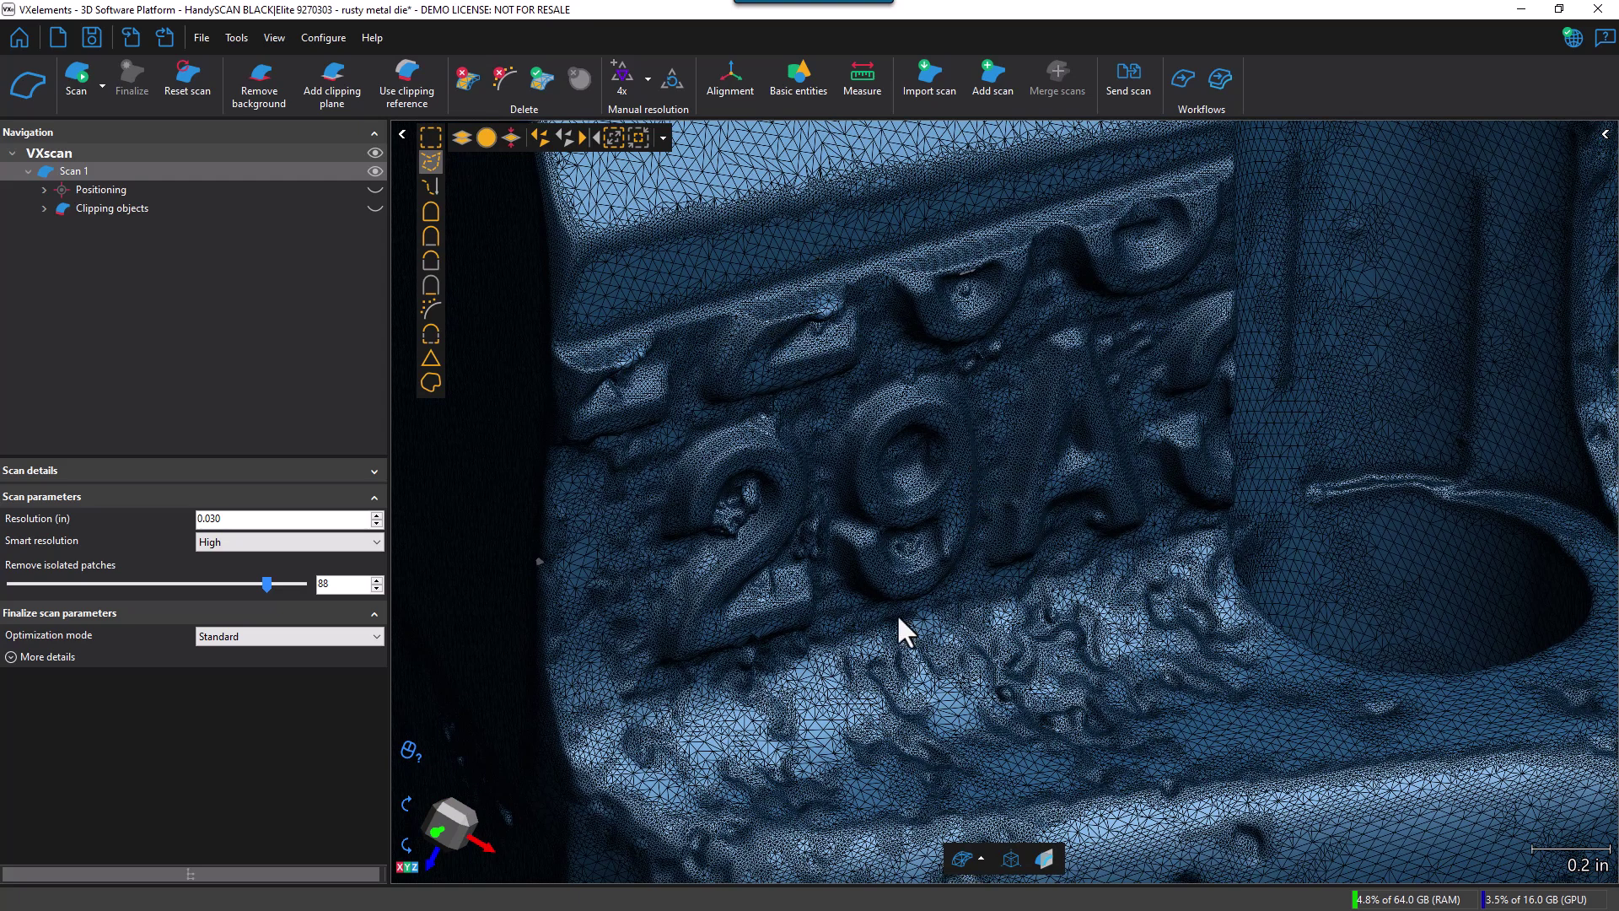
left_click(984, 862)
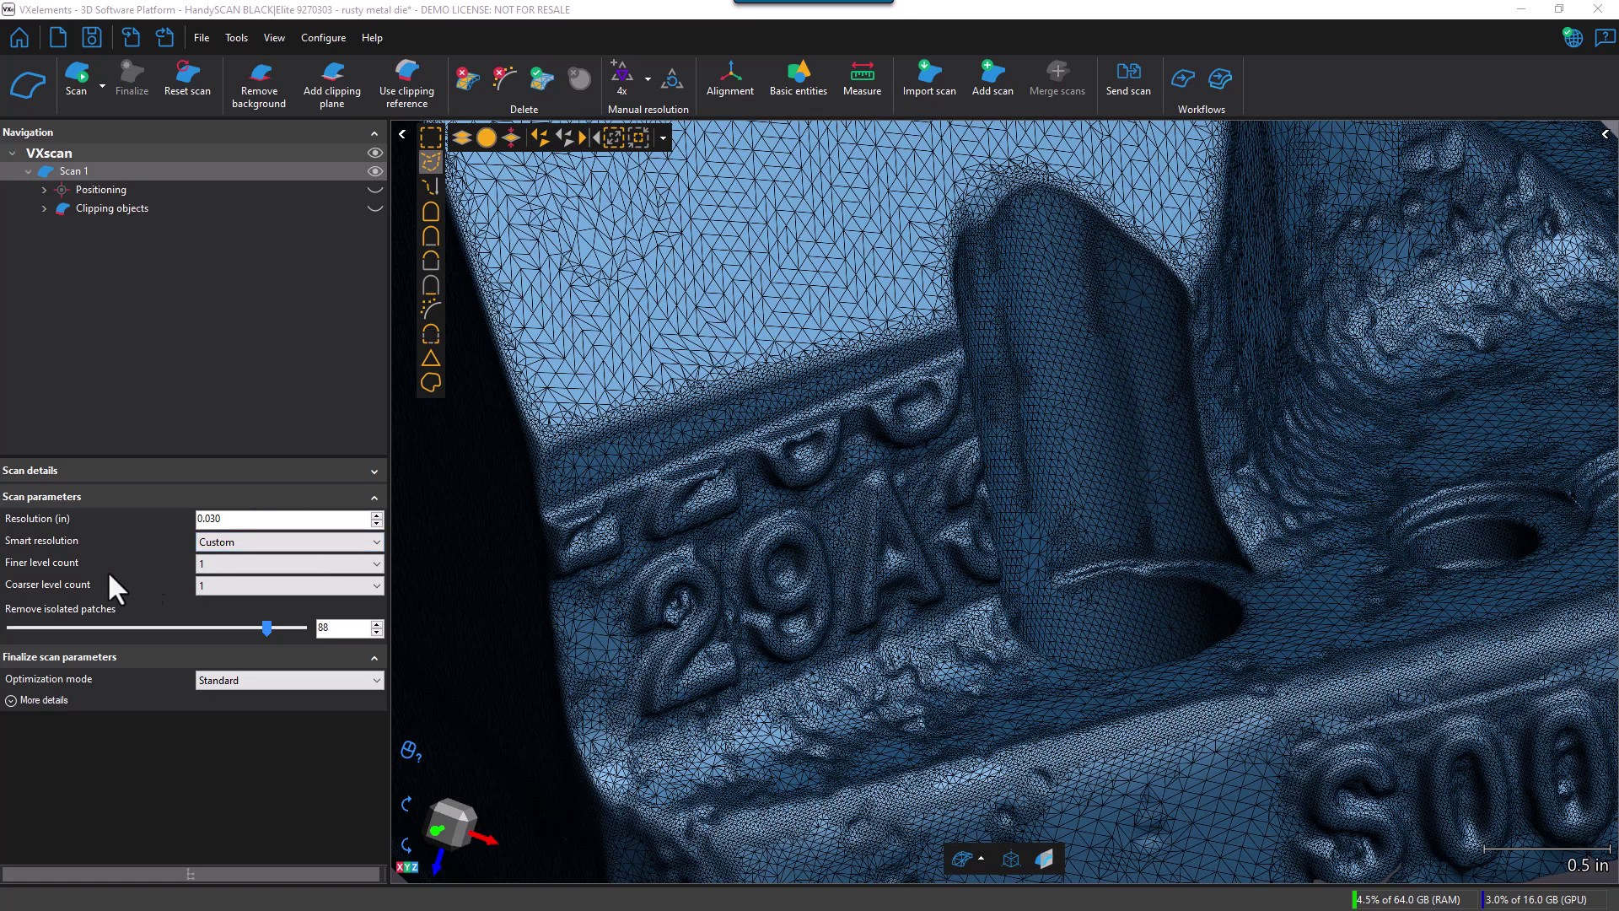
- Keep both the Finer and Coarser level counts at 1 for Custom Smart resolution
left_click(255, 564)
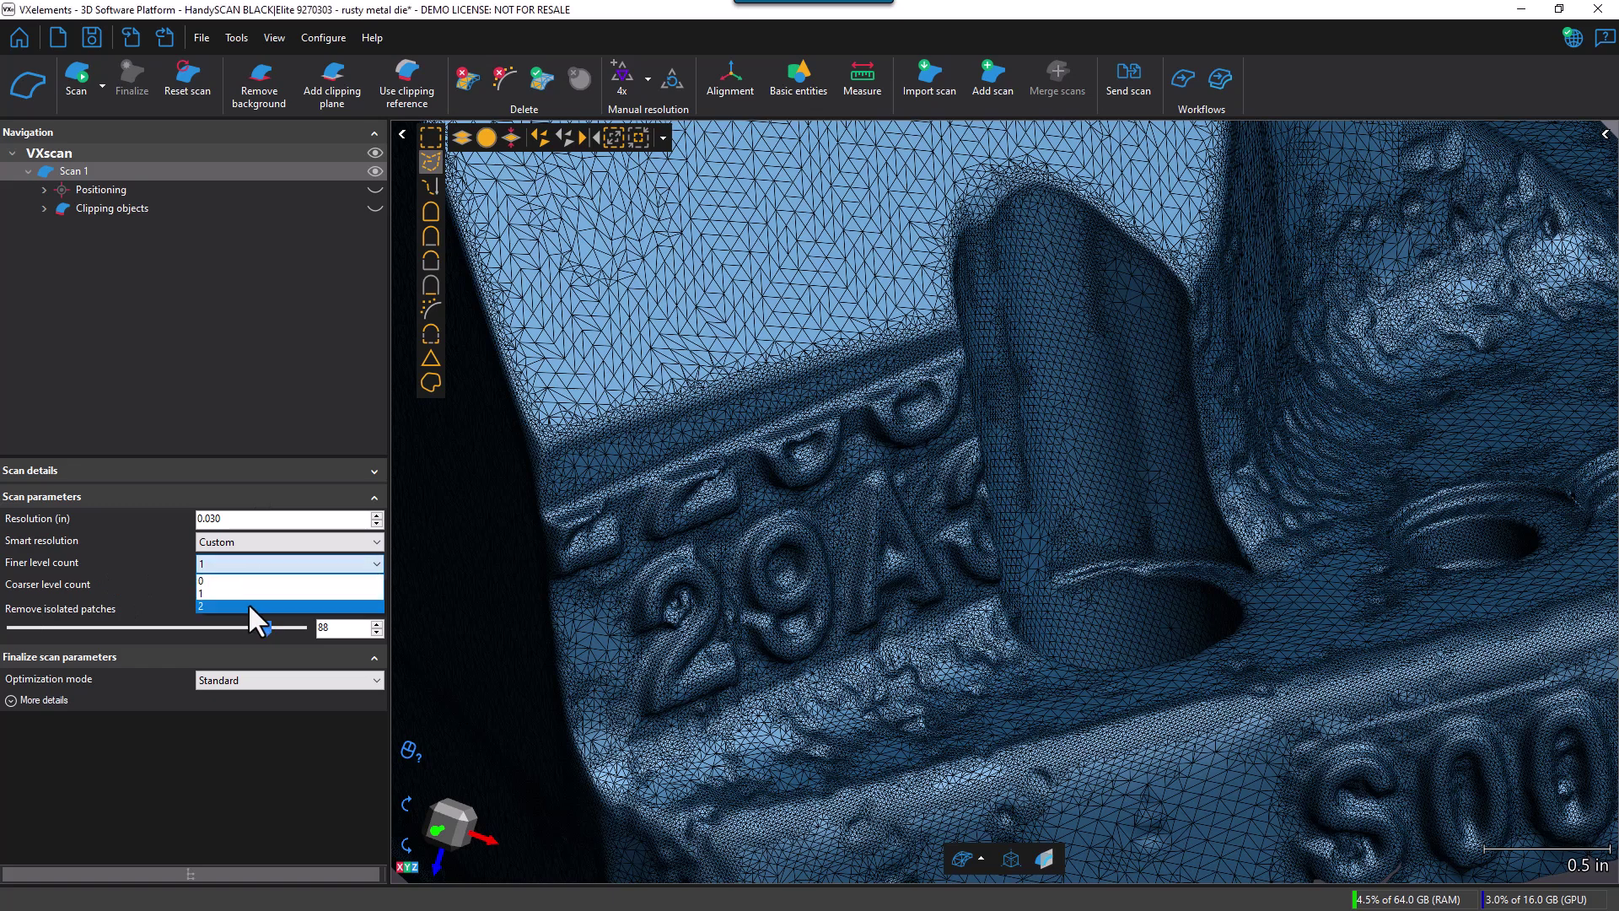
left_click(168, 567)
left_click(221, 585)
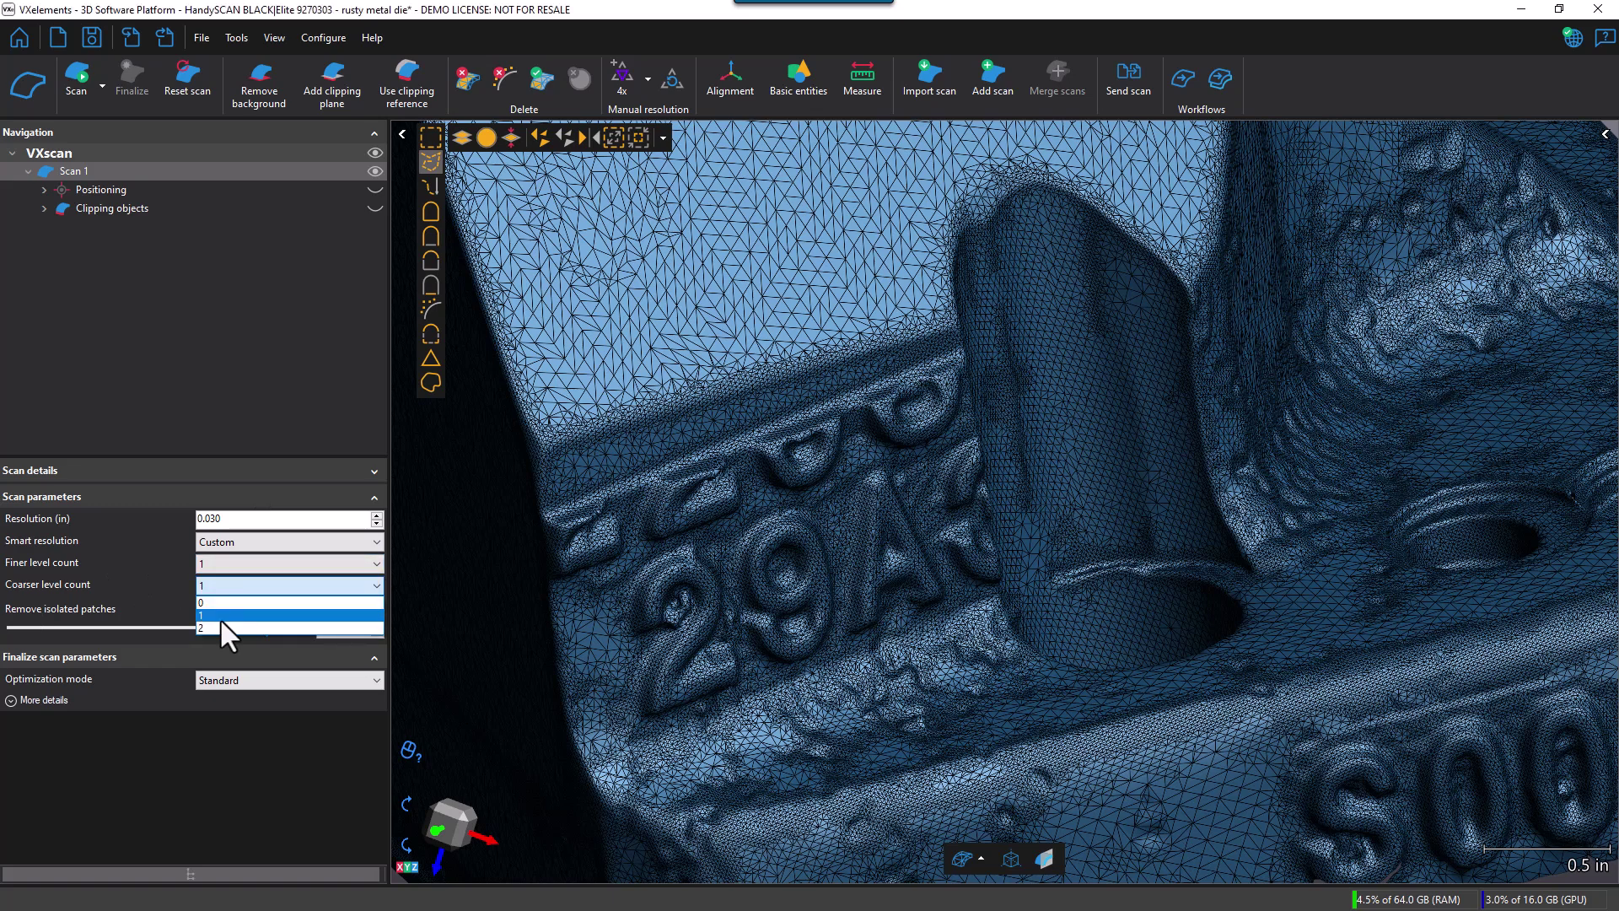
left_click(149, 580)
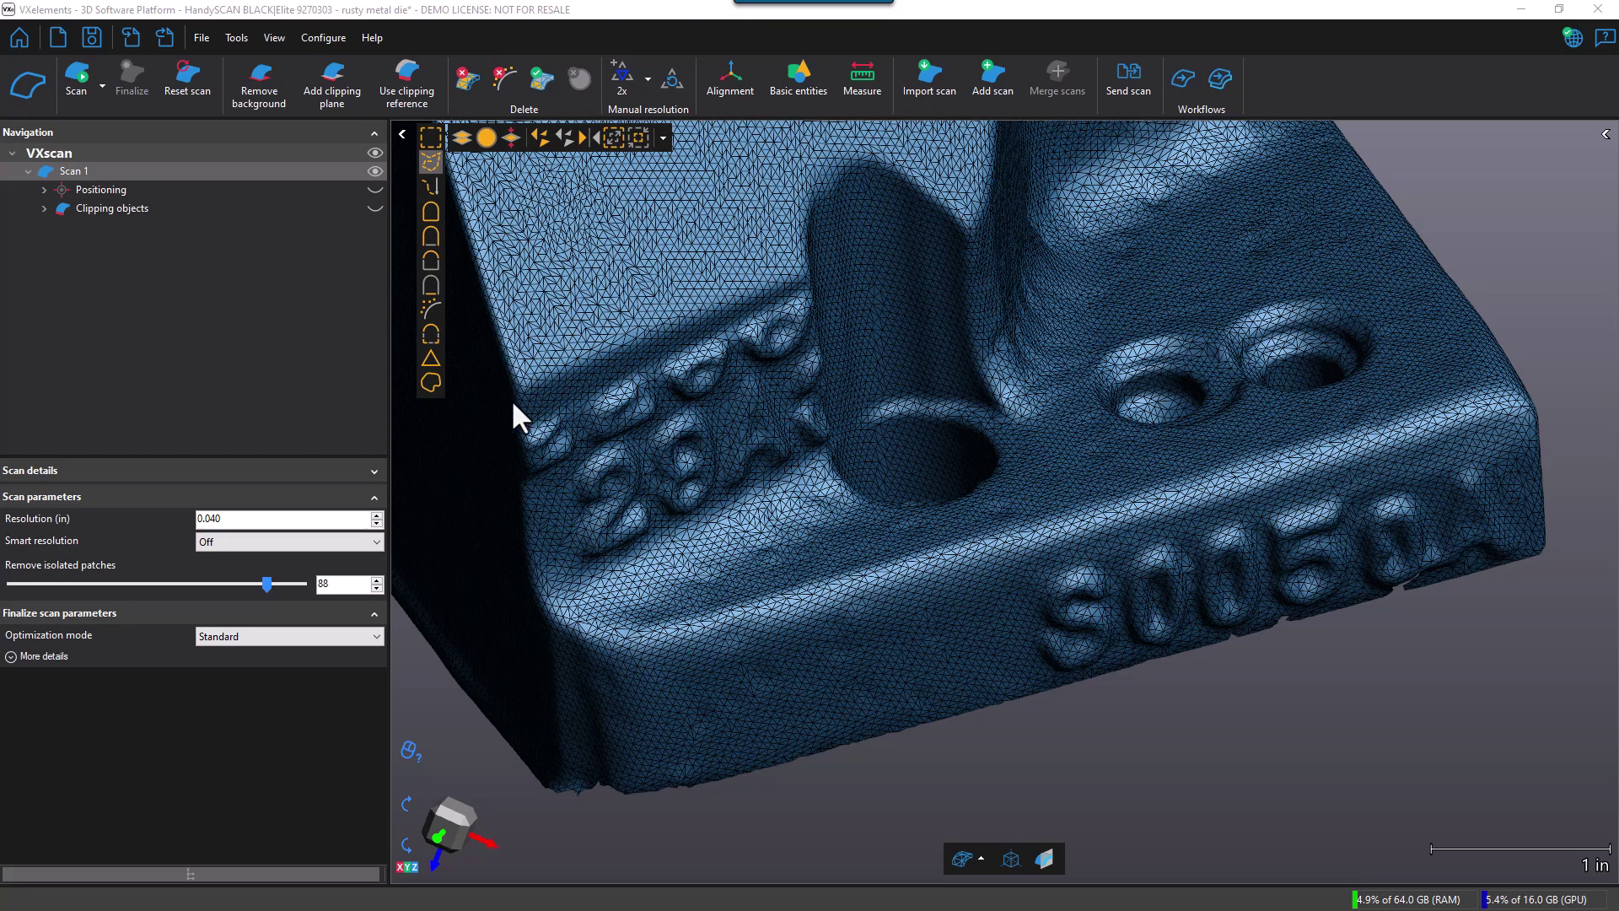
- Lasso-select the mesh patch around the 29A lettering for manual resolution
mouse_move(529, 405)
left_mouse_down()
mouse_move(522, 559)
mouse_move(547, 564)
mouse_move(542, 549)
mouse_move(553, 591)
mouse_move(601, 607)
mouse_move(601, 572)
mouse_move(773, 526)
mouse_move(836, 484)
mouse_move(862, 369)
mouse_move(838, 266)
left_mouse_up()
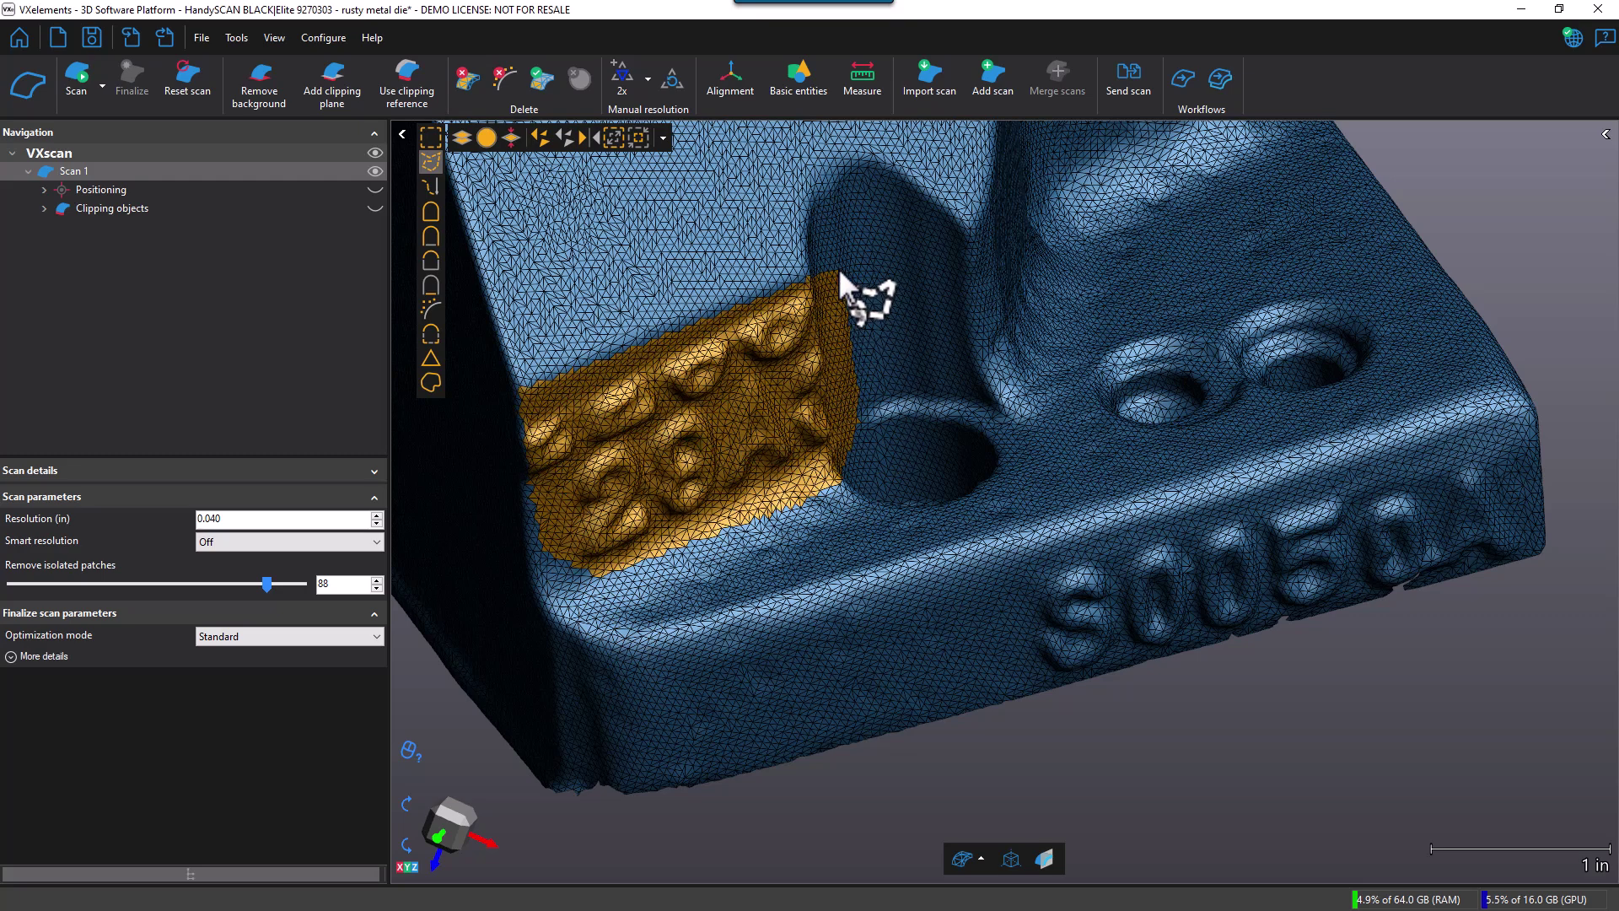
left_click(647, 81)
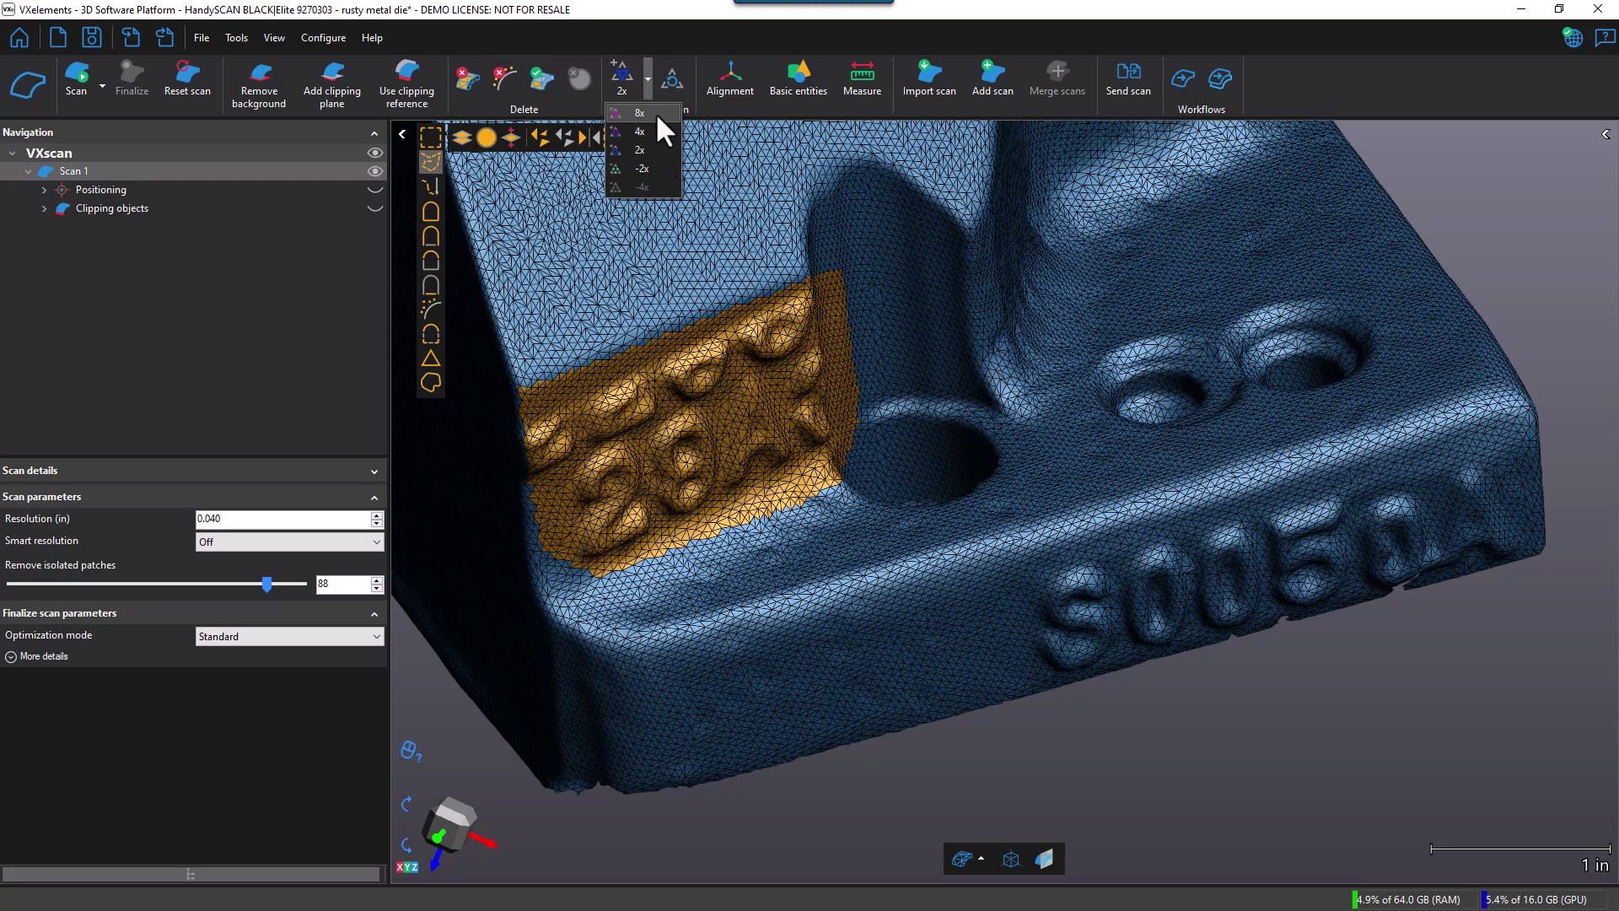
- Apply 8x manual resolution to the 29A patch, then lasso the front-edge lettering and apply 4x
left_click(657, 115)
left_click(636, 78)
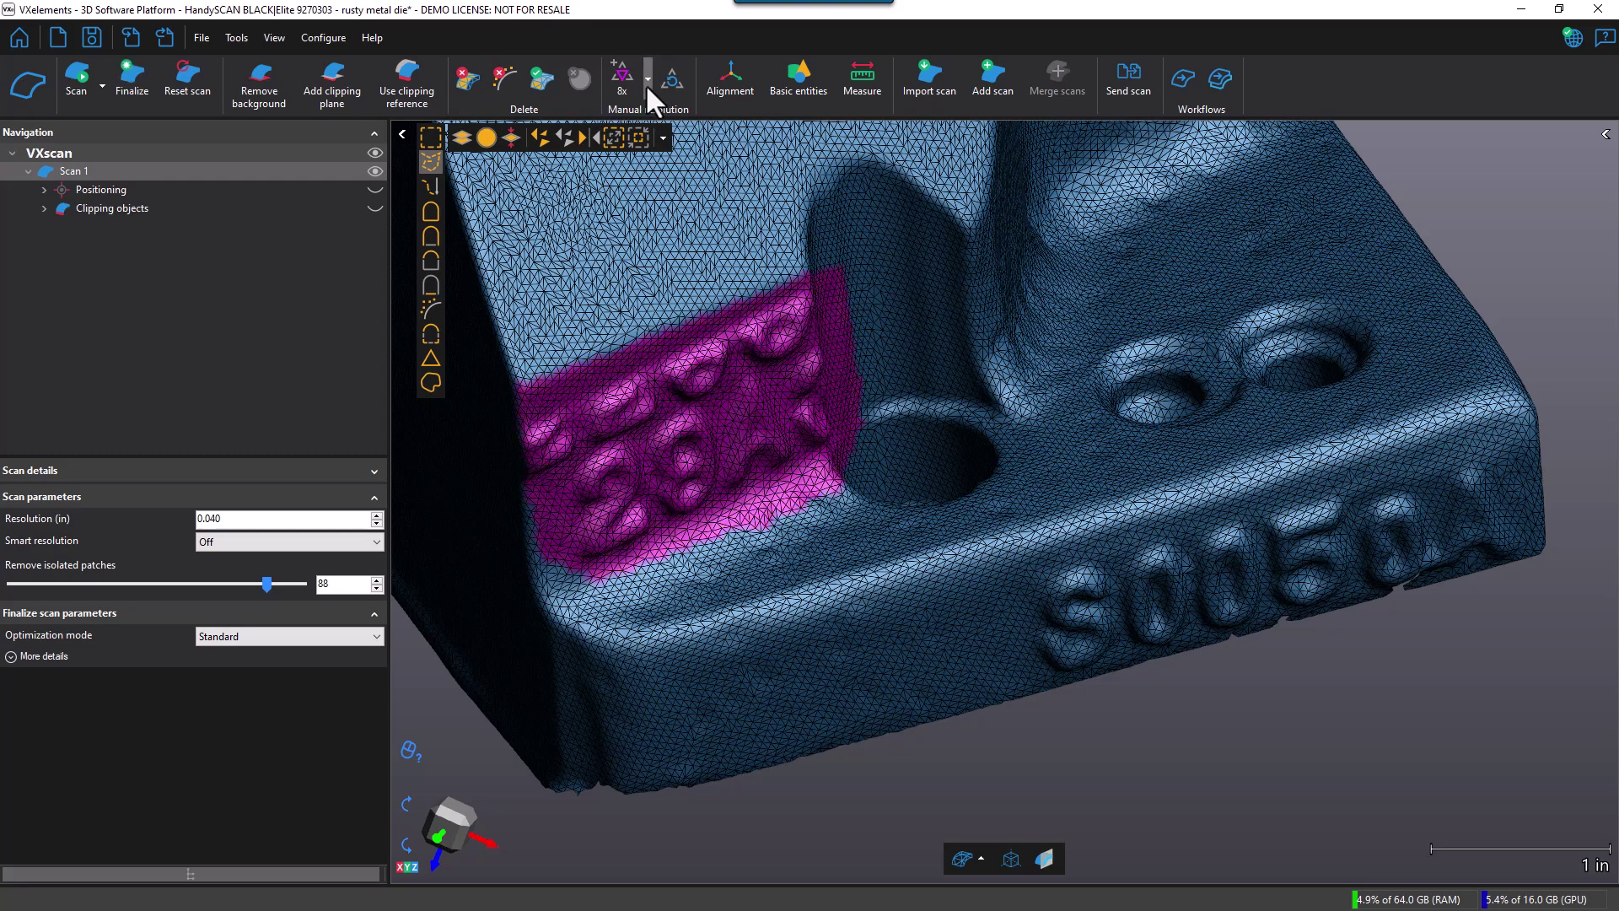
left_click(645, 83)
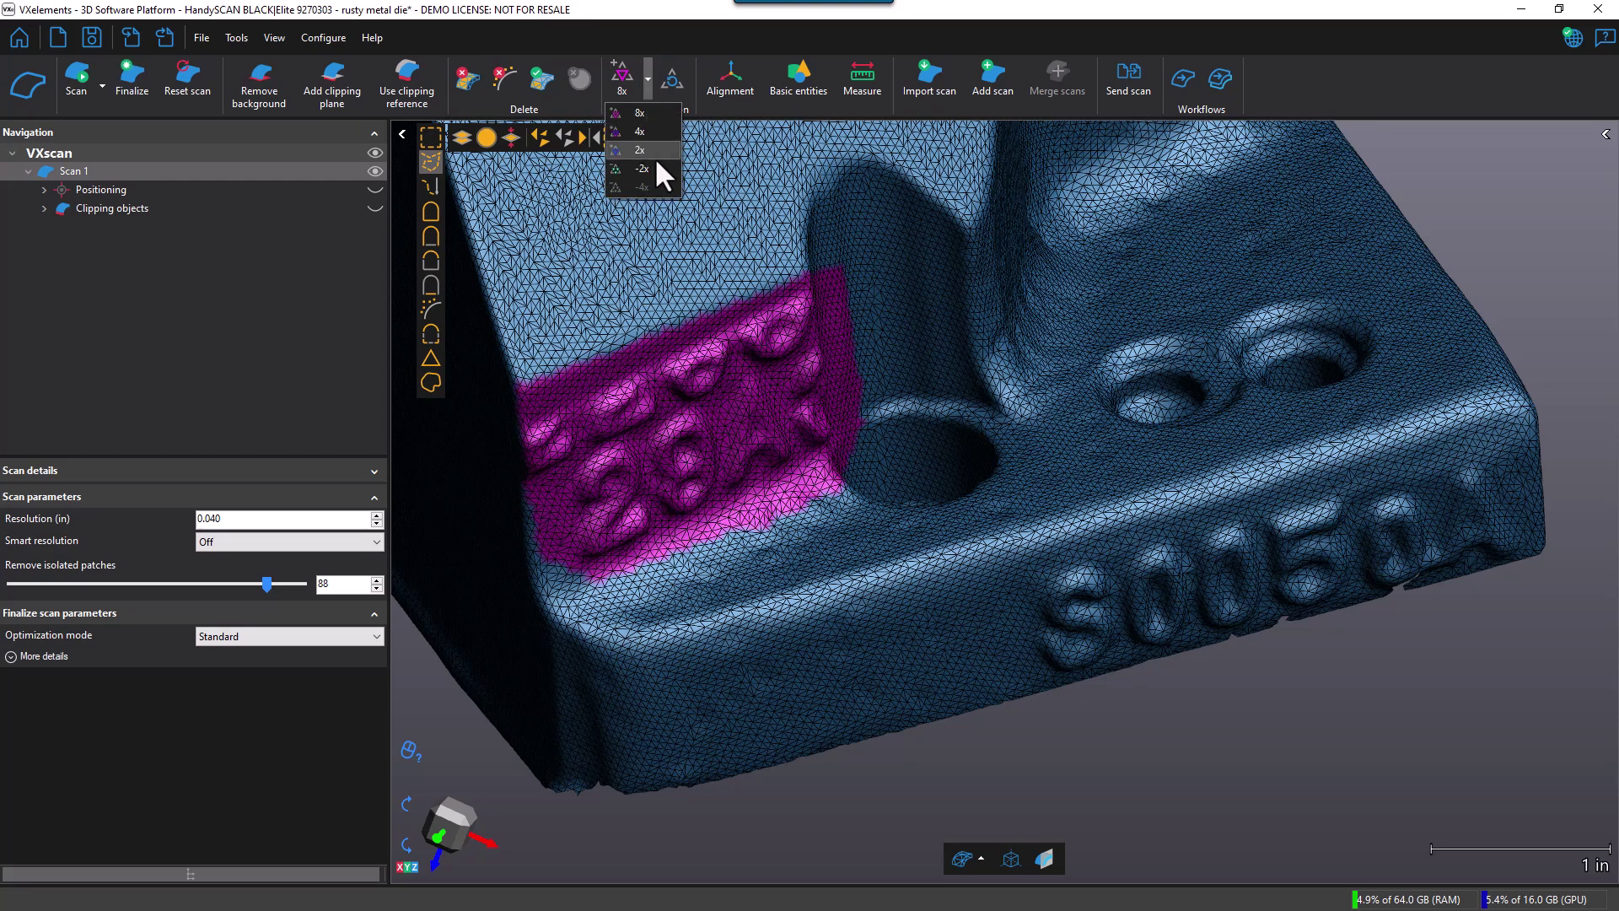
left_click(651, 129)
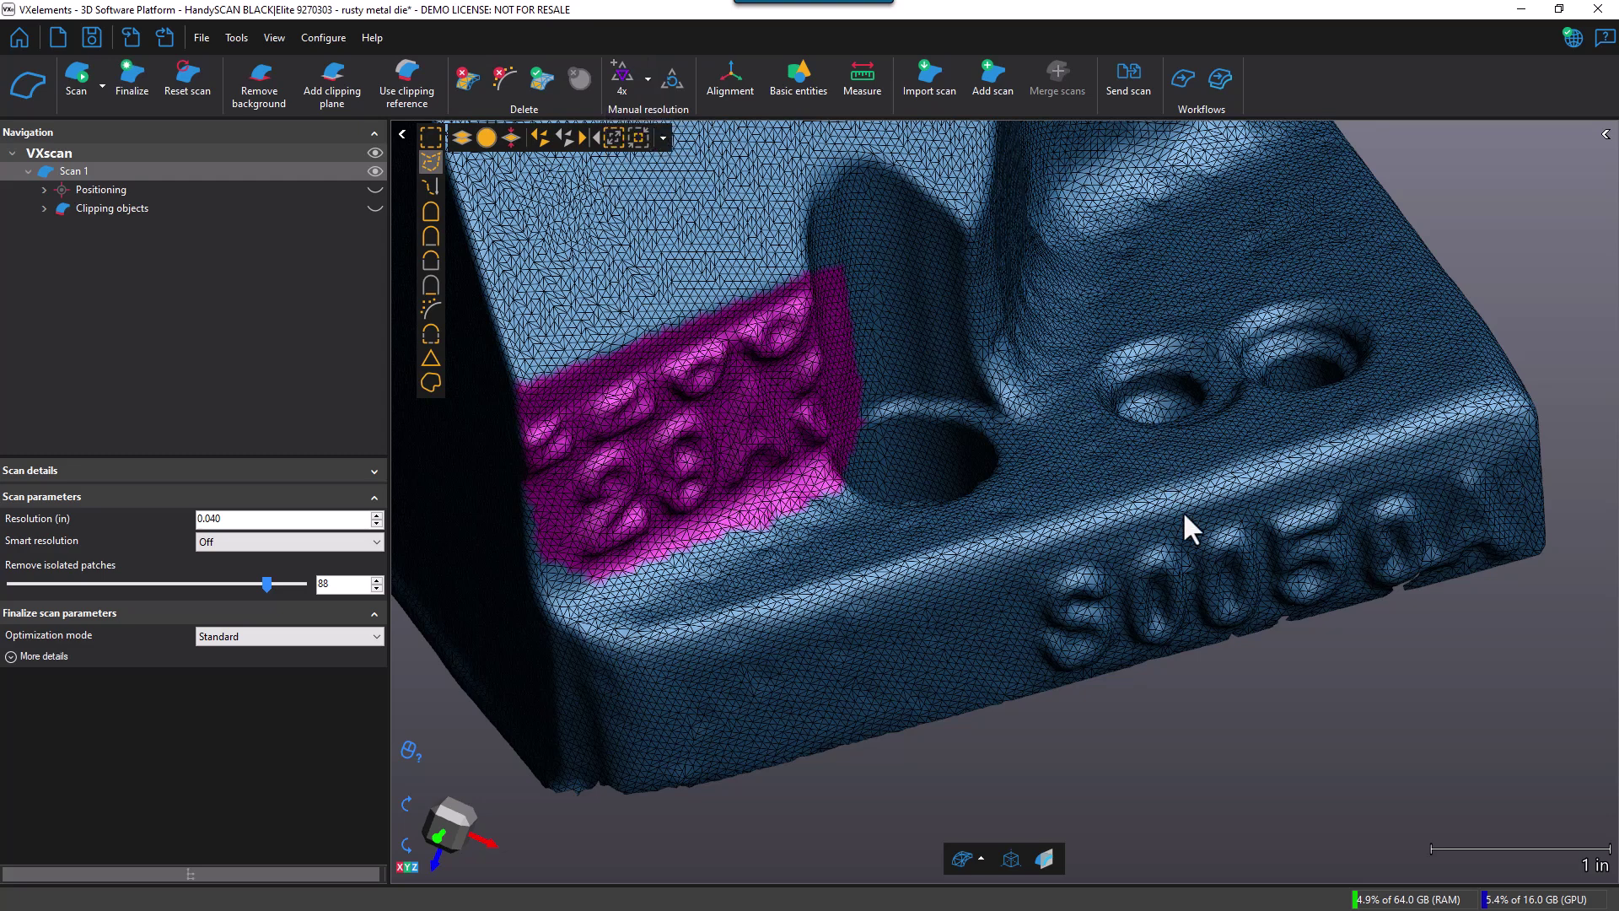
mouse_move(1025, 557)
left_mouse_down()
mouse_move(1027, 696)
mouse_move(1527, 550)
left_mouse_up()
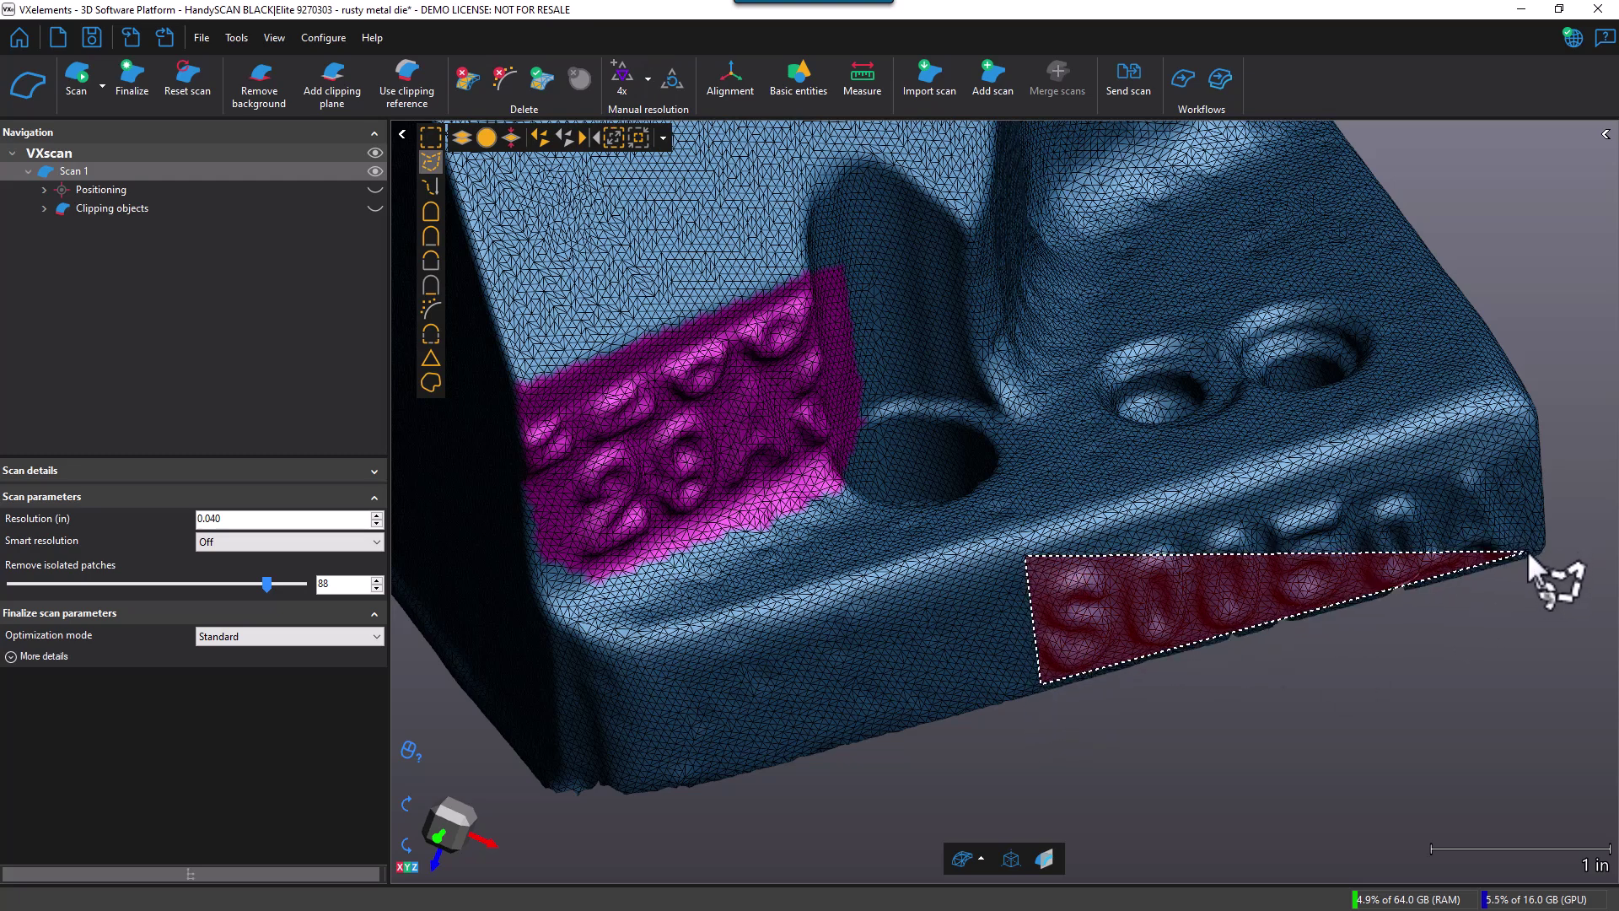
left_click(629, 80)
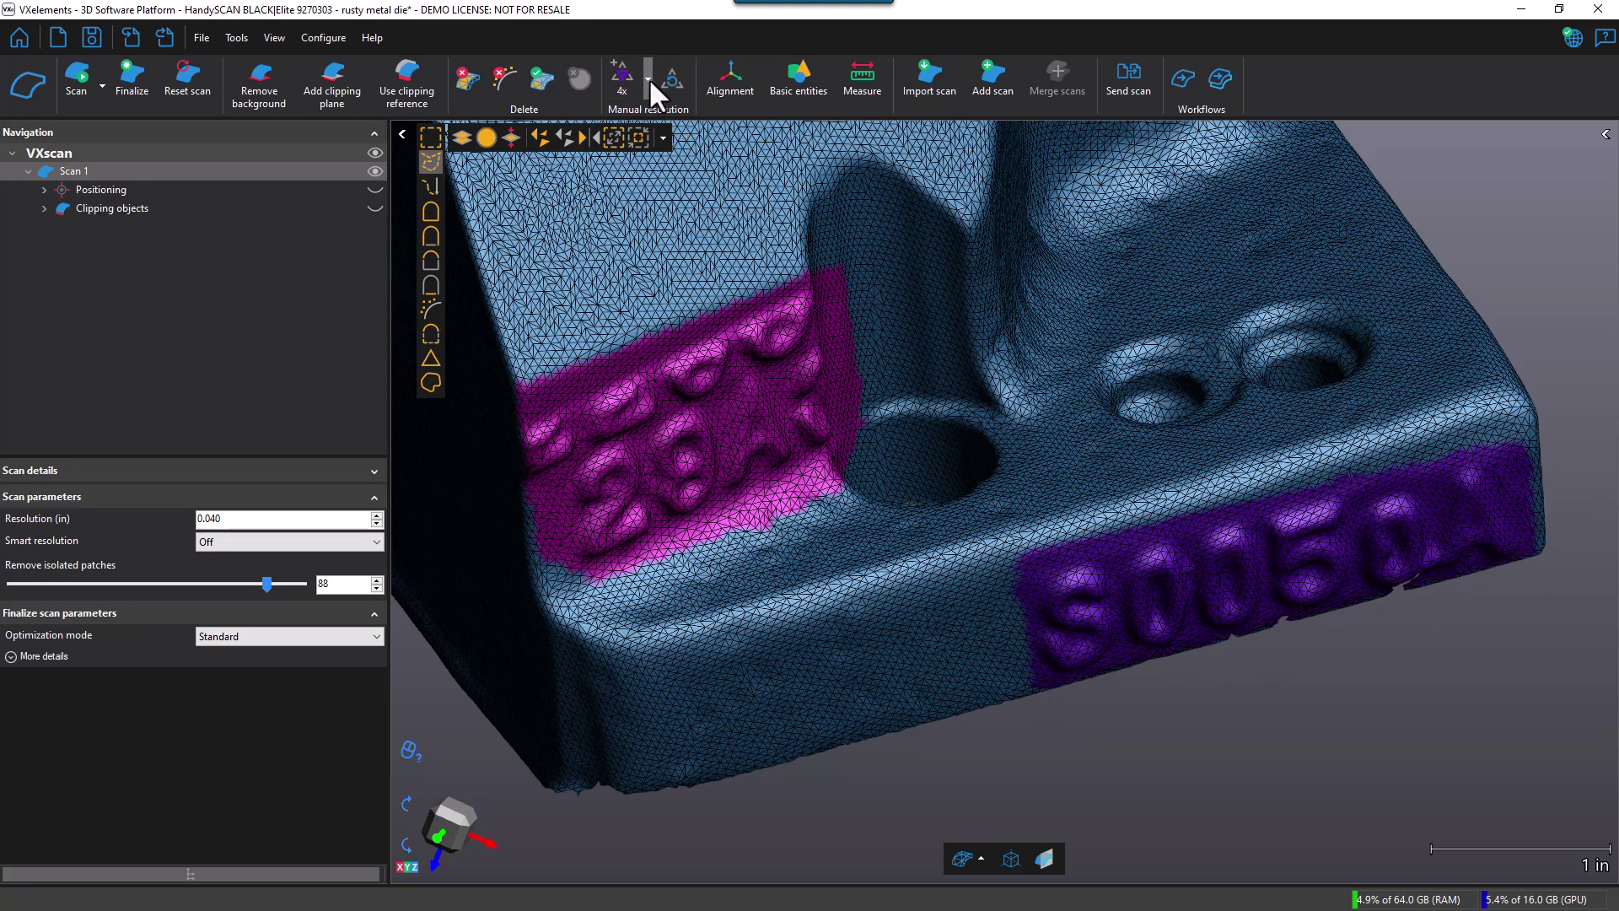
- Choose the 2x factor and polygon-select the area around the two holes
left_click(648, 79)
left_click(650, 149)
left_click(1083, 318)
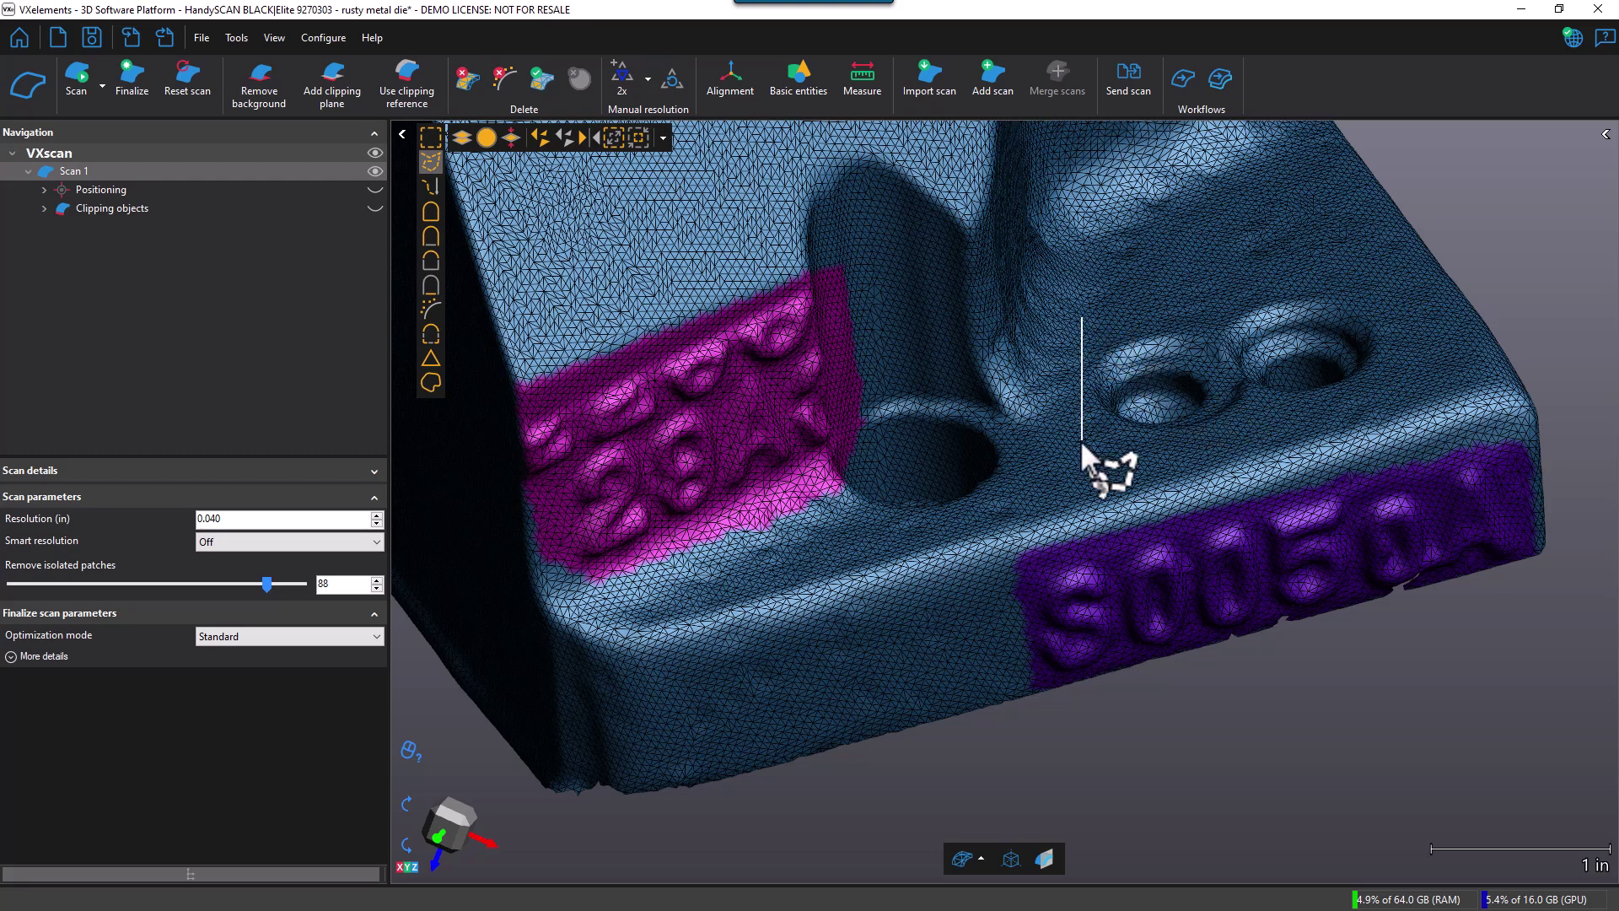
left_click(1087, 445)
left_click(1462, 376)
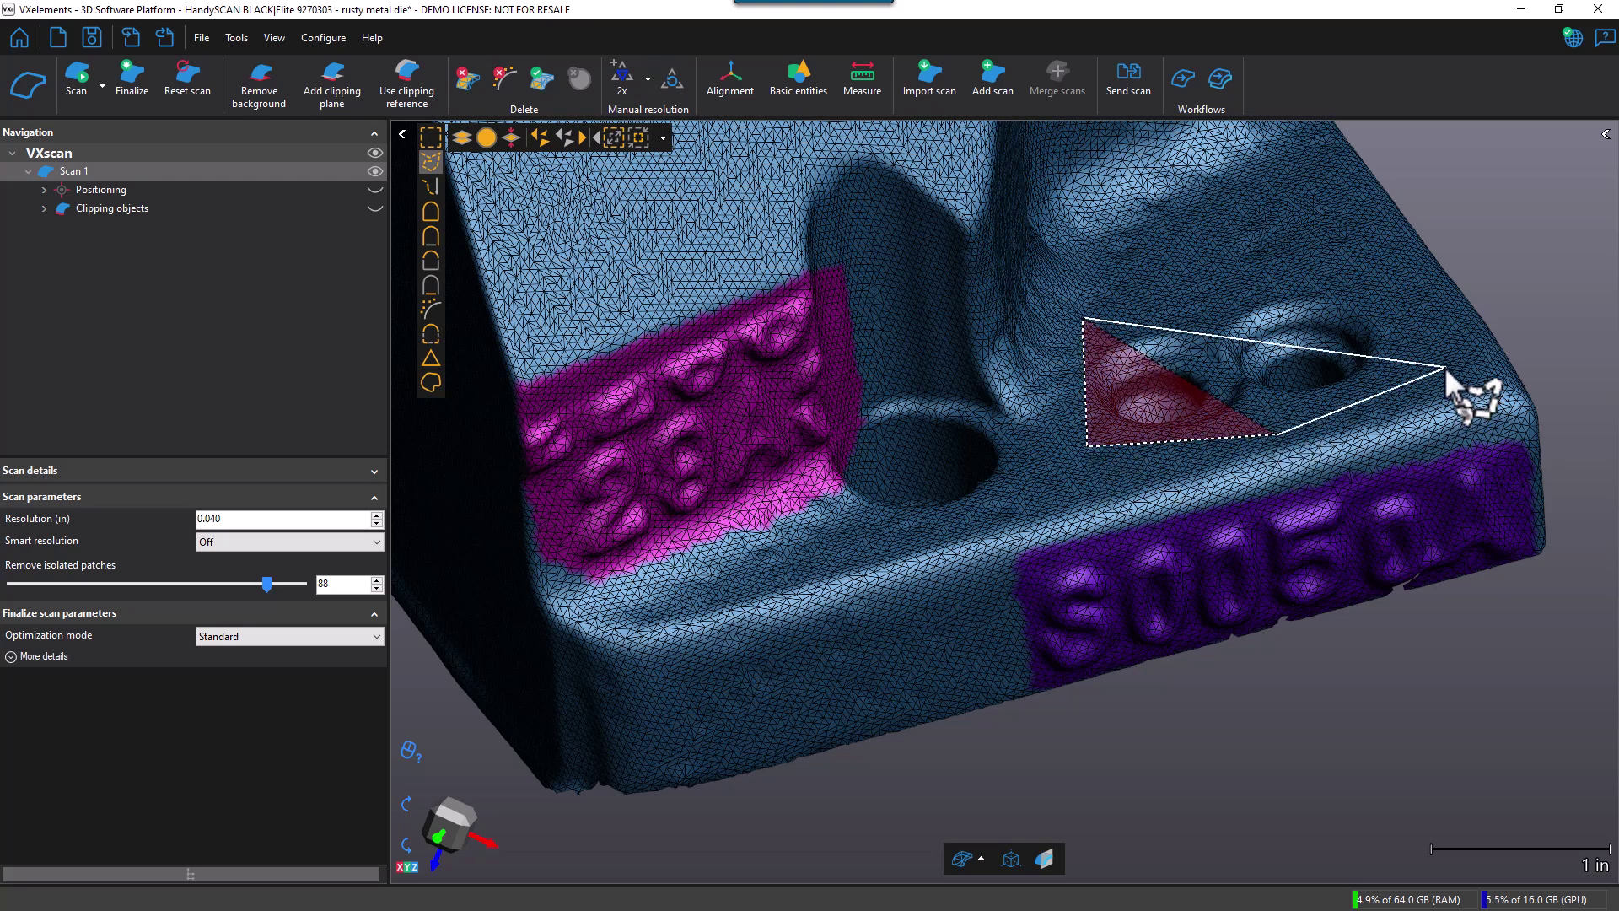
double_click(1409, 277)
- Finalize the scan to regenerate the mesh with the local lettering and hole refinements
left_click(130, 78)
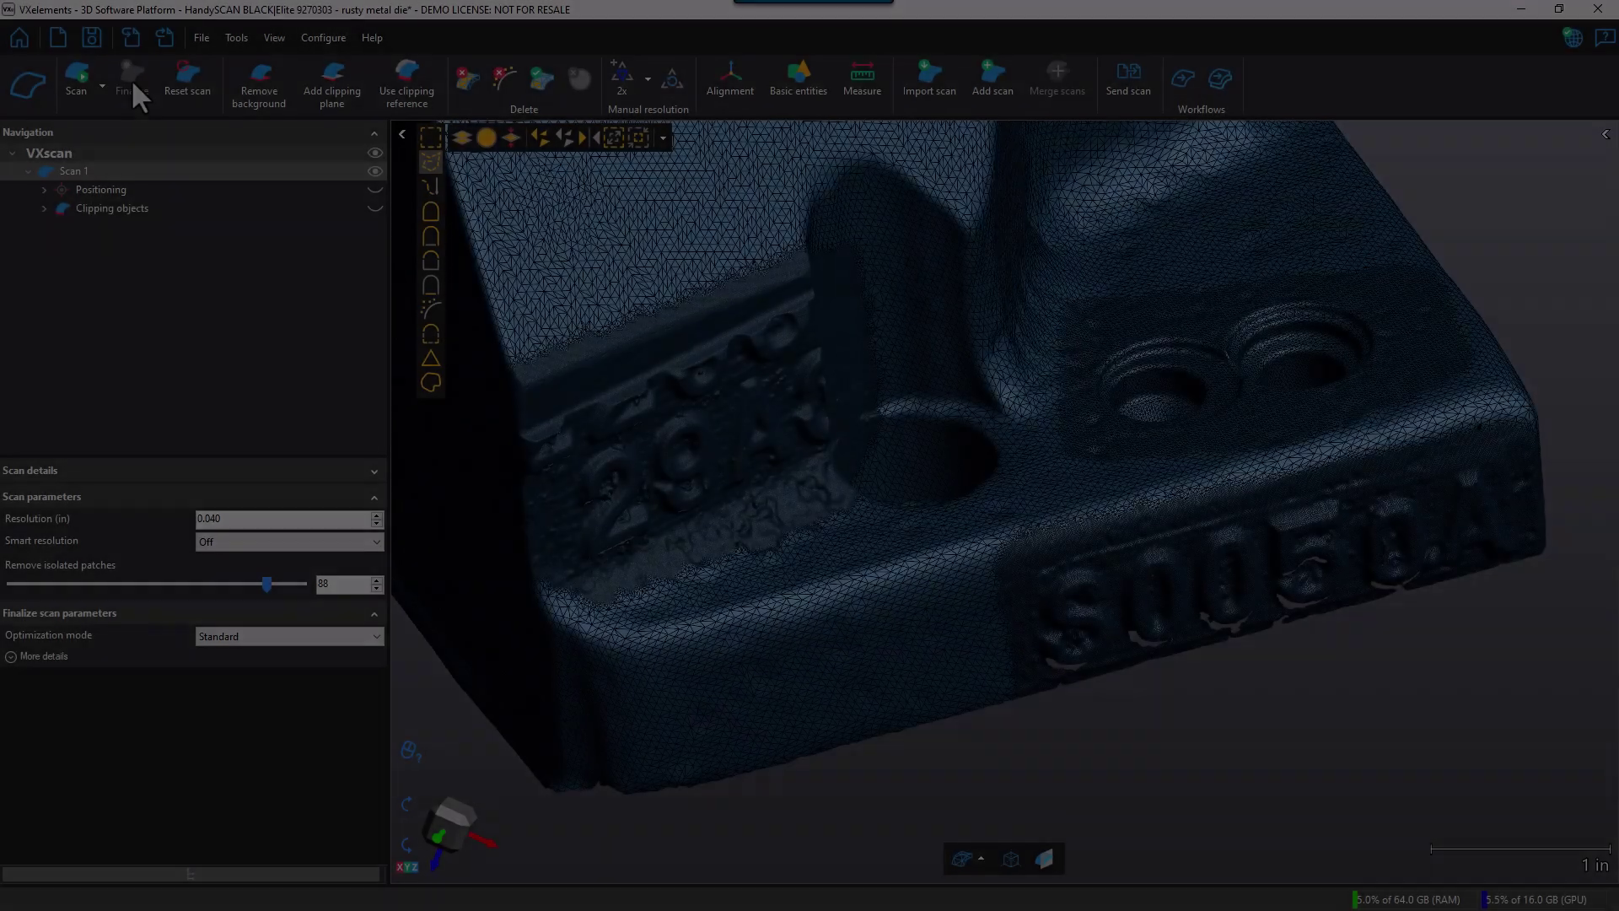